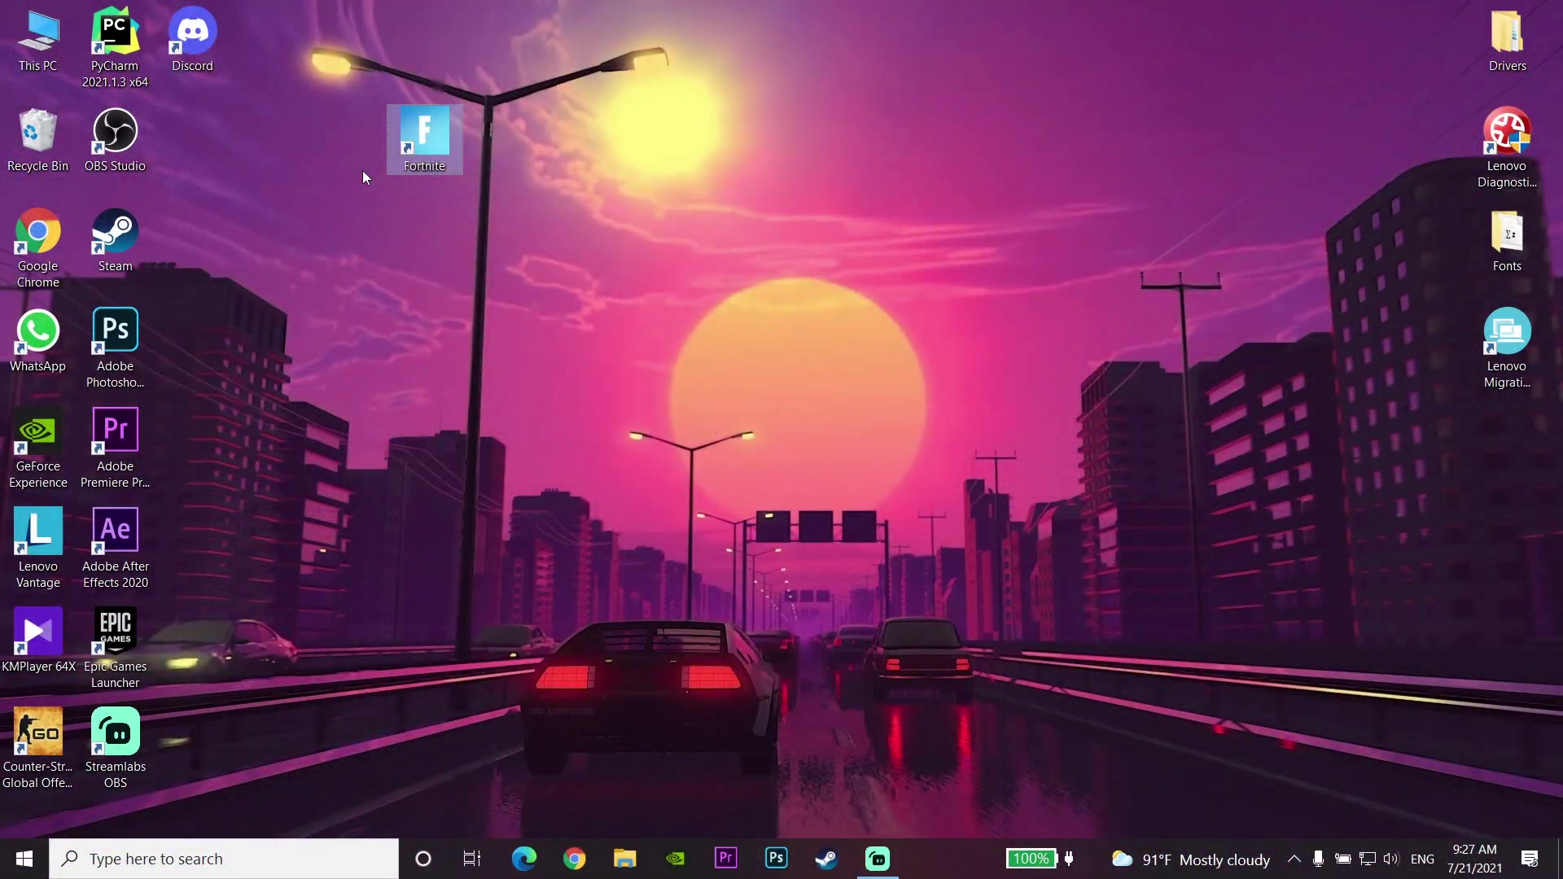
# Browse from This PC to D:\Games\Epic Games\Fortnite\FortniteGame\Binaries\Win64
pyautogui.click(331, 129)
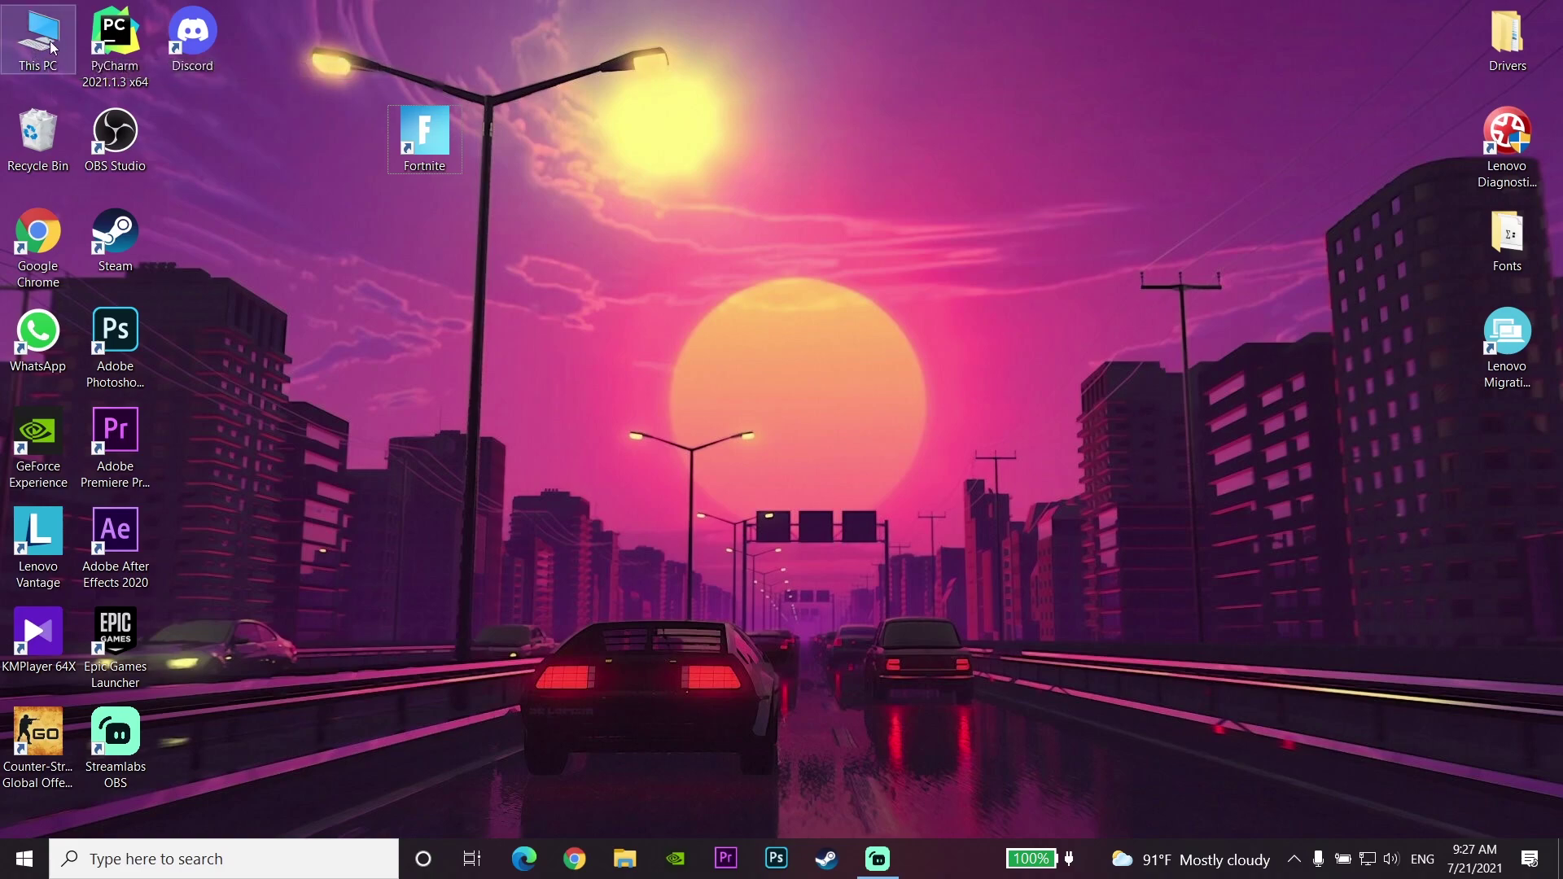
pyautogui.doubleClick(53, 70)
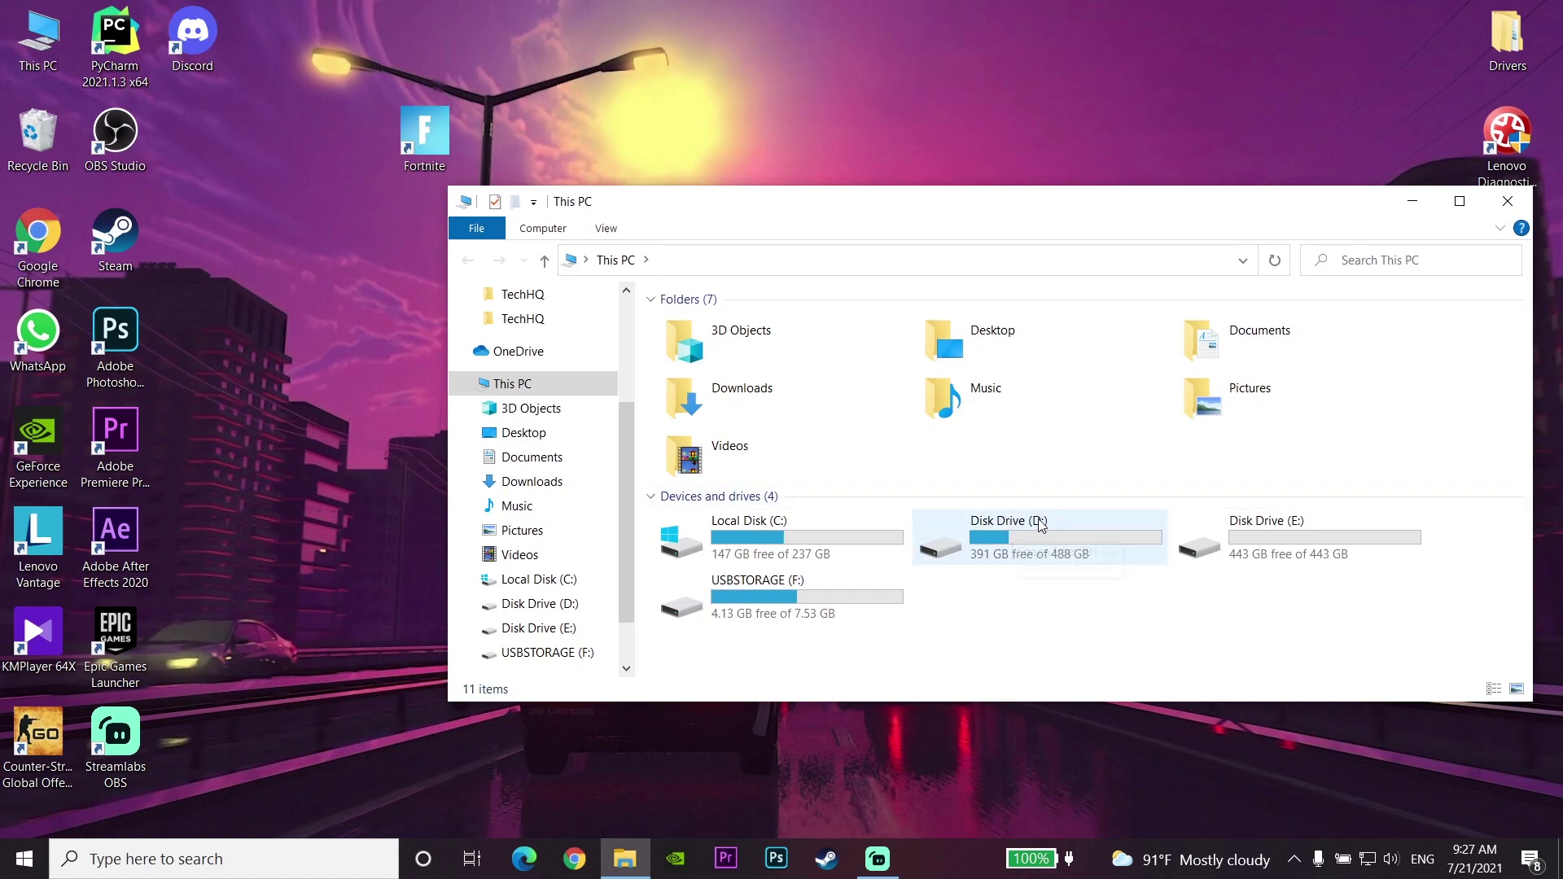
pyautogui.doubleClick(1032, 525)
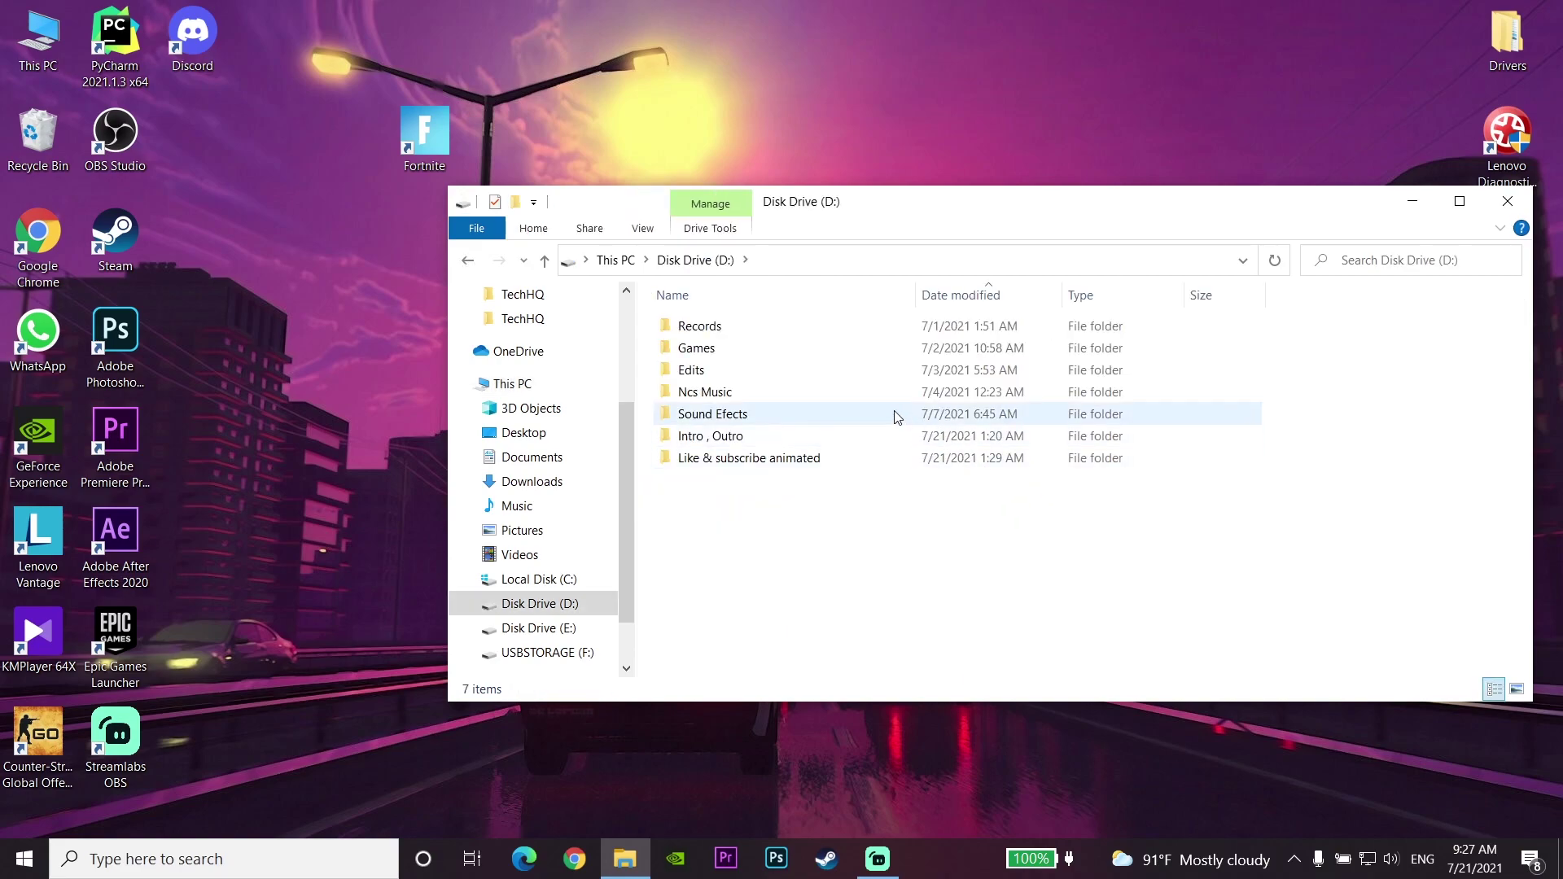
pyautogui.doubleClick(837, 350)
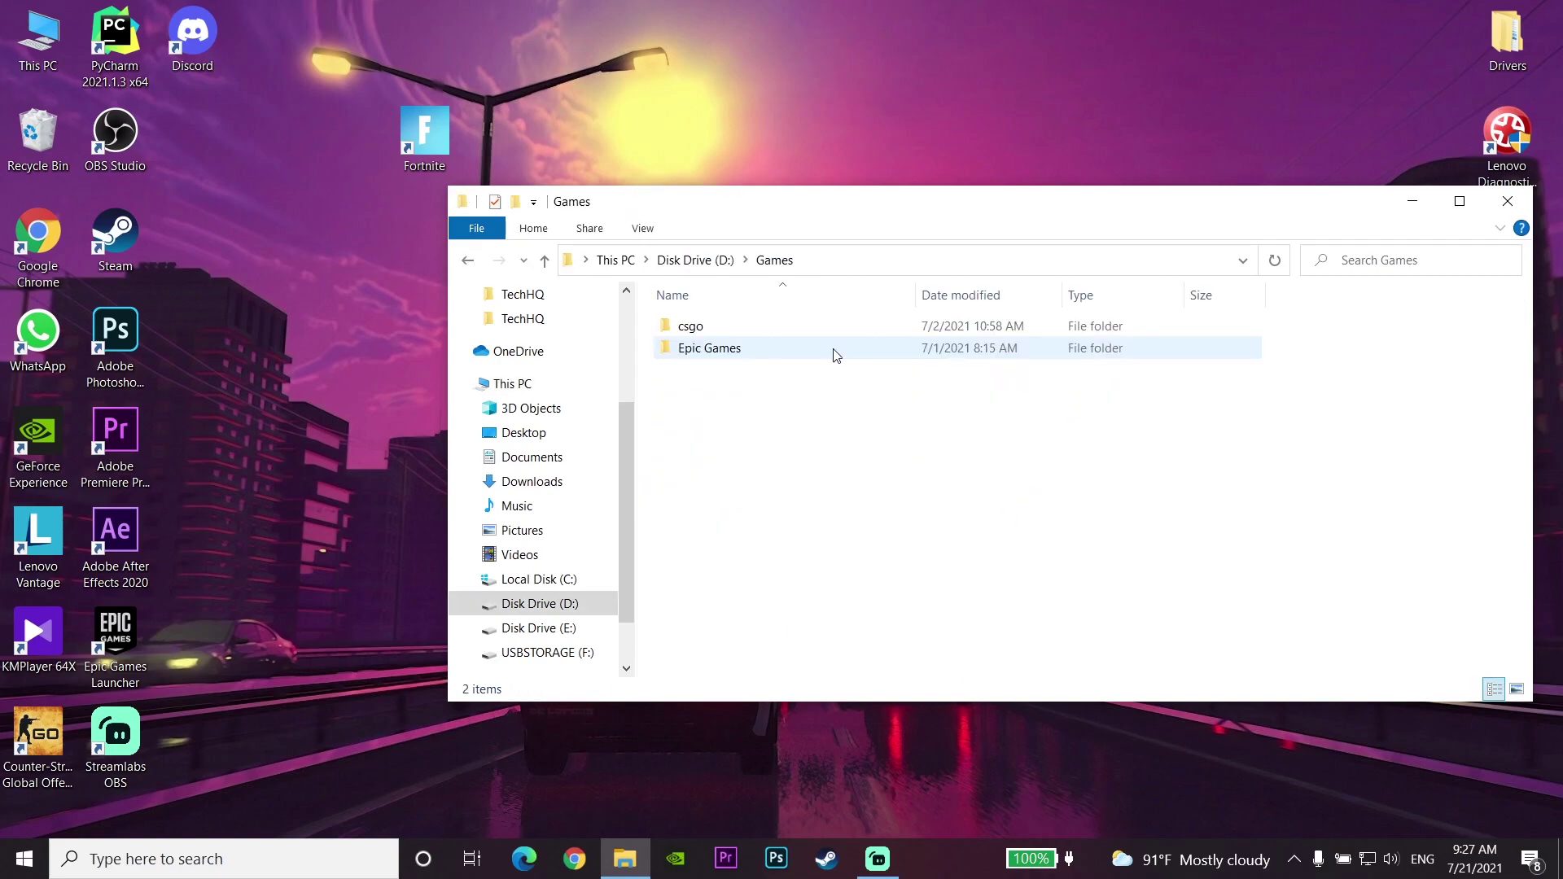
pyautogui.doubleClick(717, 350)
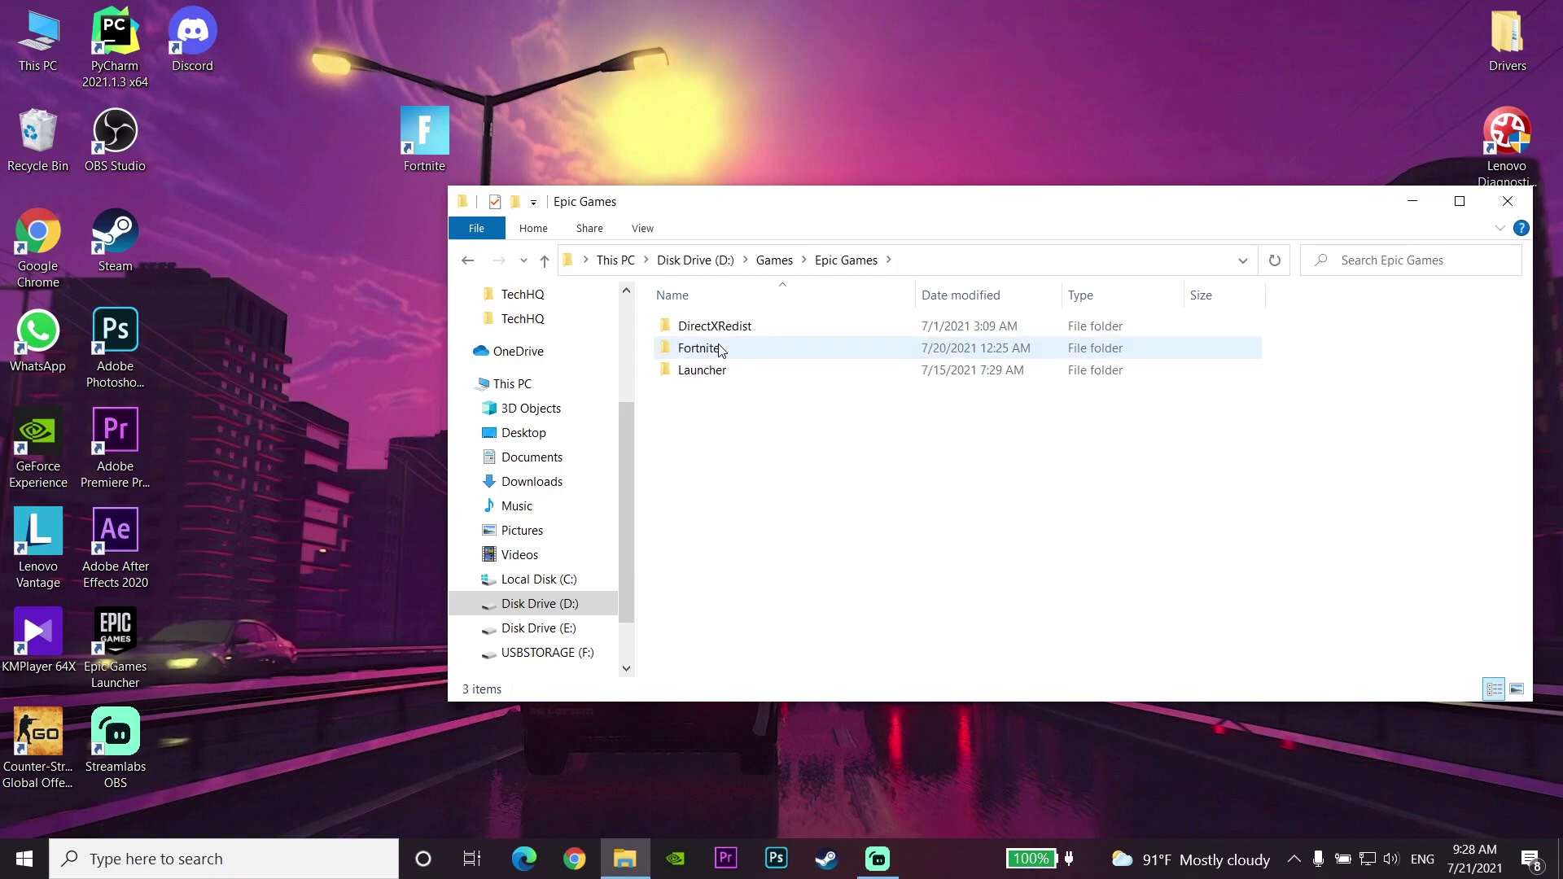
pyautogui.moveTo(697, 359)
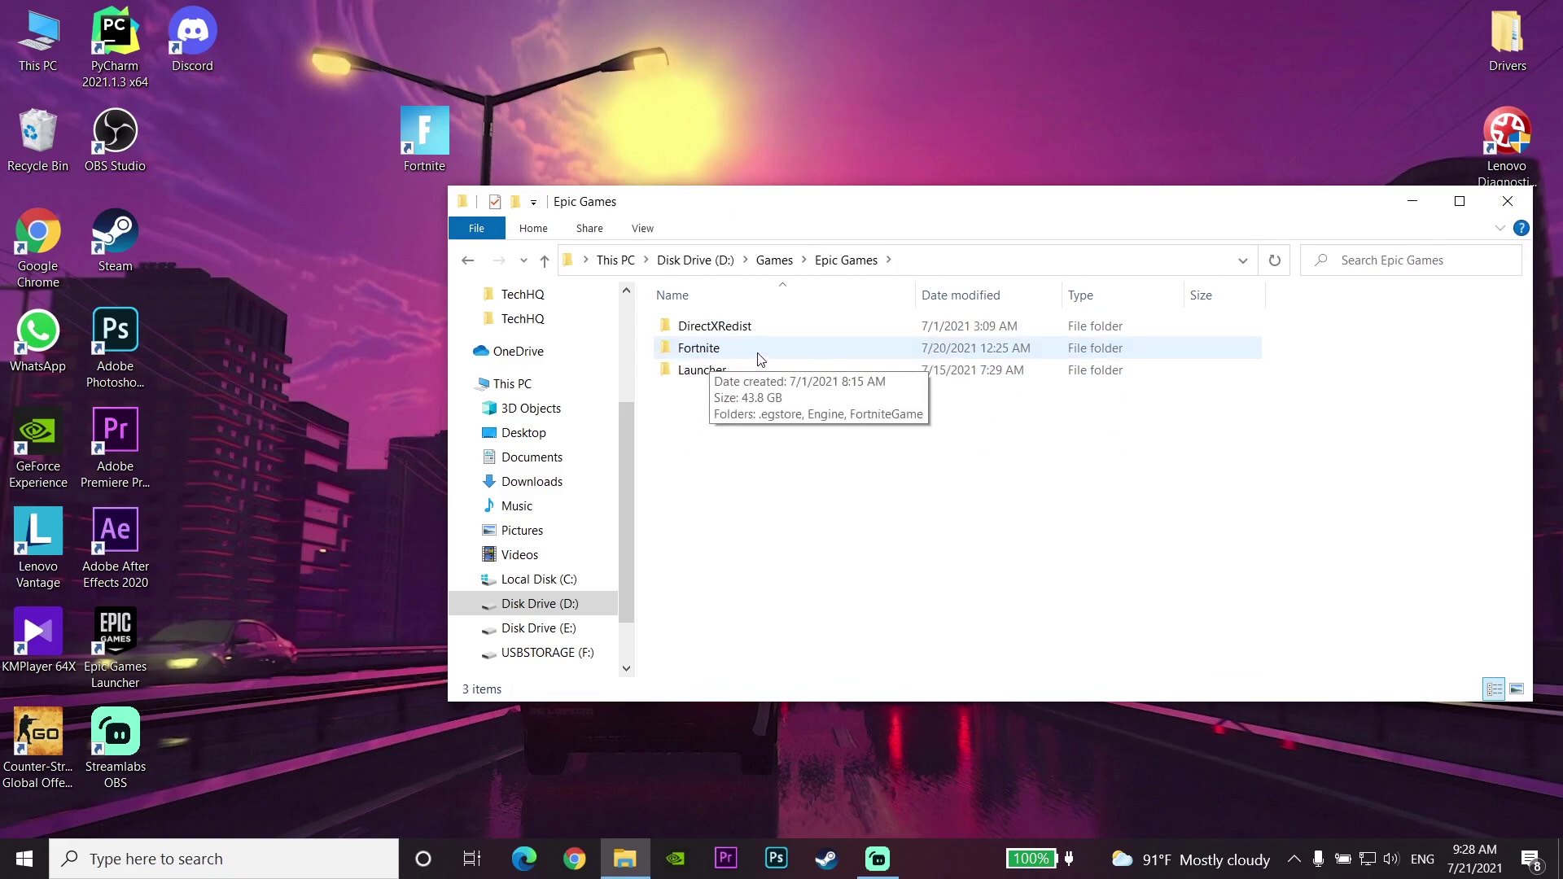
pyautogui.doubleClick(755, 350)
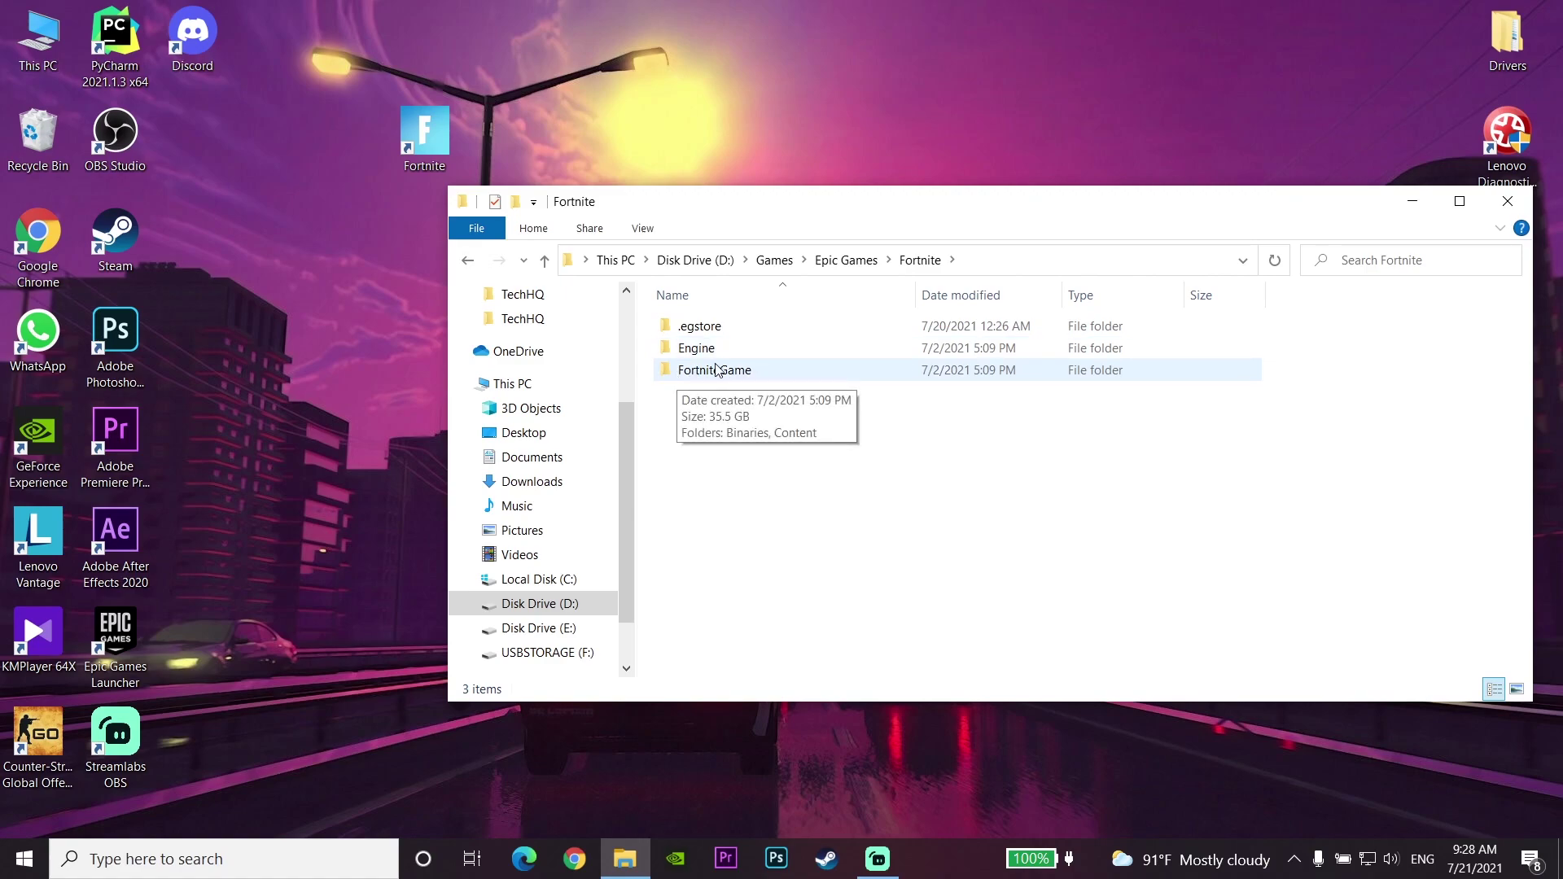
pyautogui.doubleClick(705, 369)
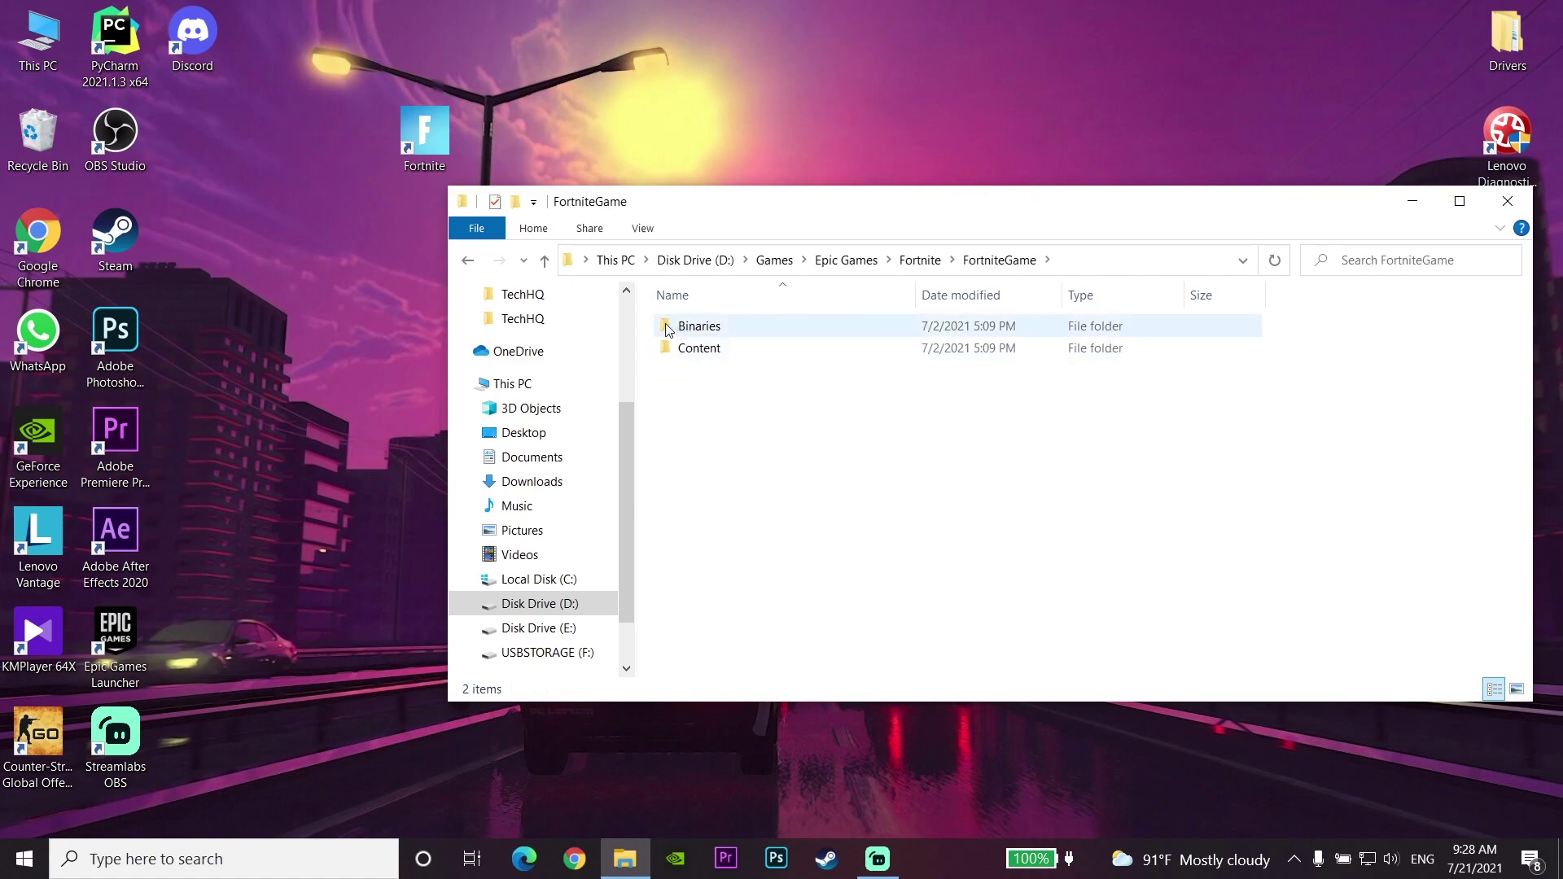
pyautogui.doubleClick(741, 333)
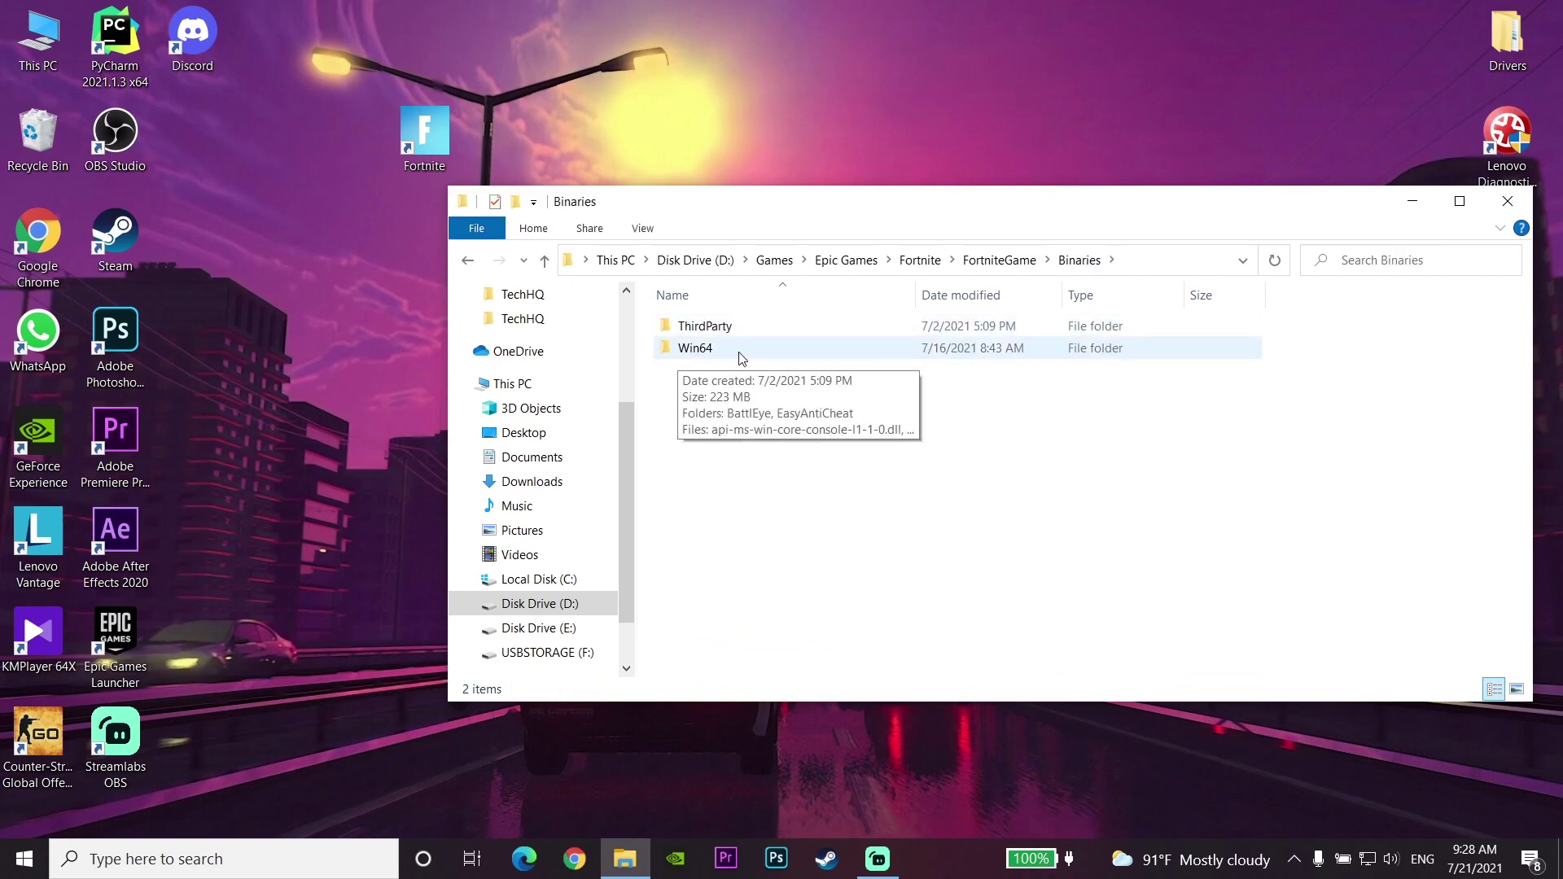
pyautogui.doubleClick(741, 354)
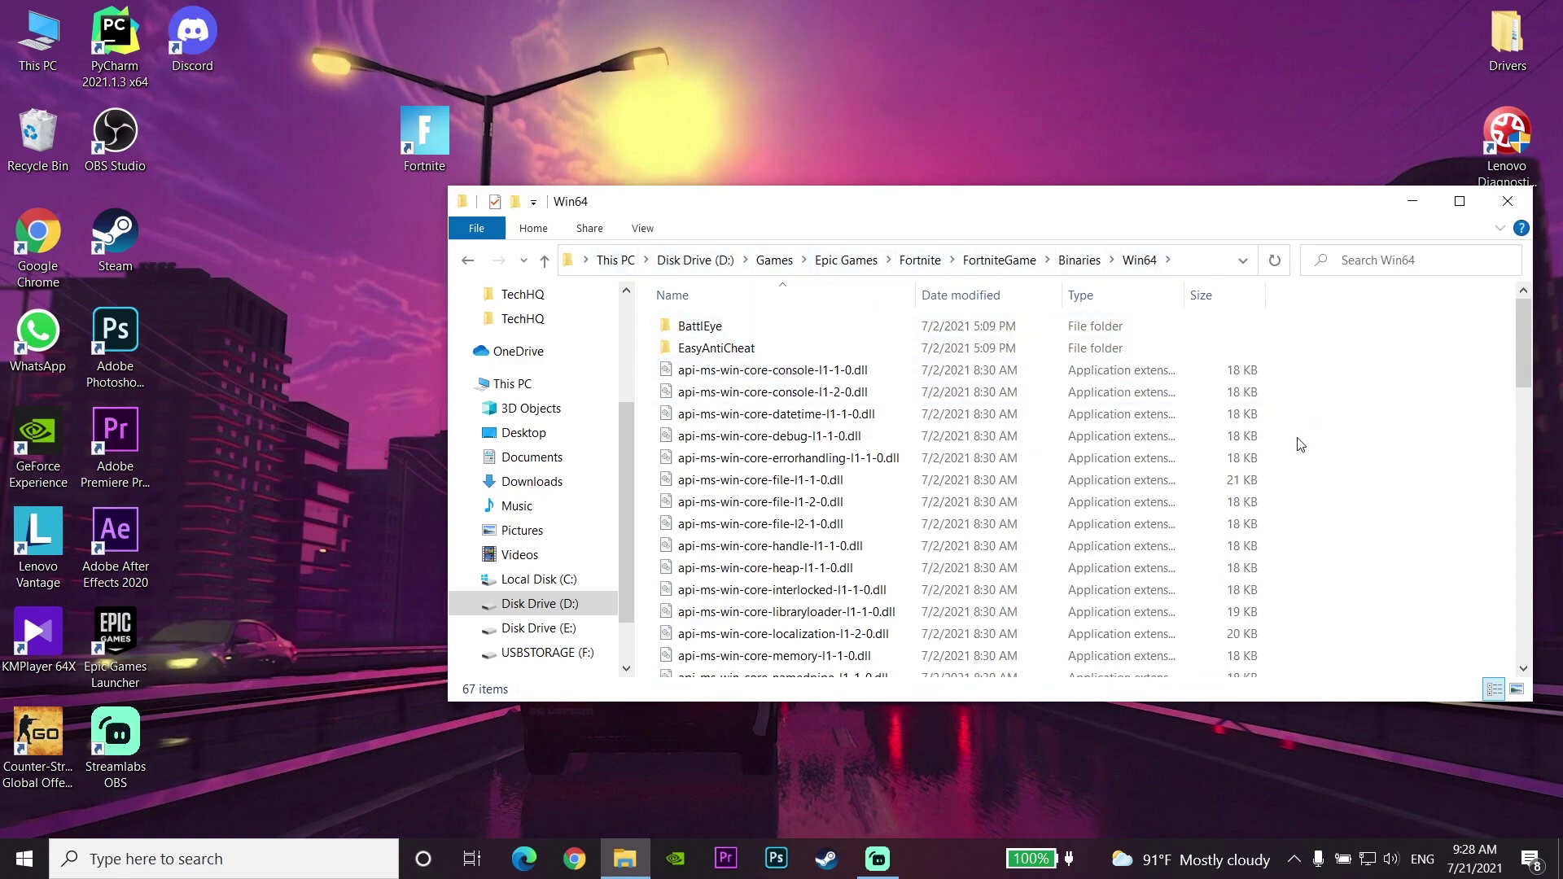
# Enable Run this program as an administrator in FortniteClient-Win64-Shipping's Compatibility properties
pyautogui.scroll(-11, 1300, 443)
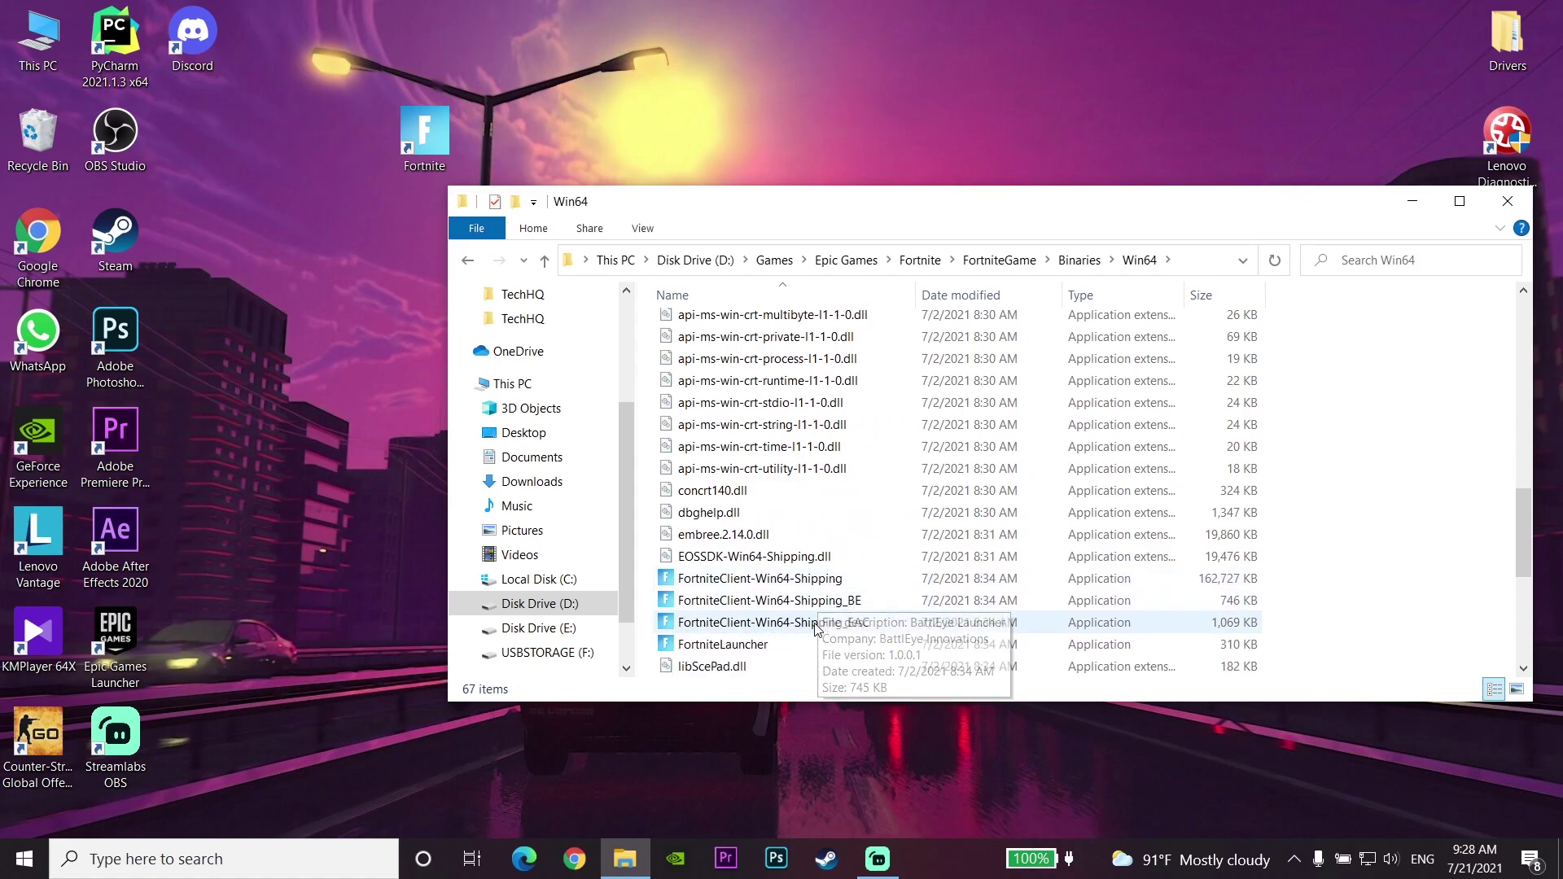
pyautogui.scroll(-1, 862, 631)
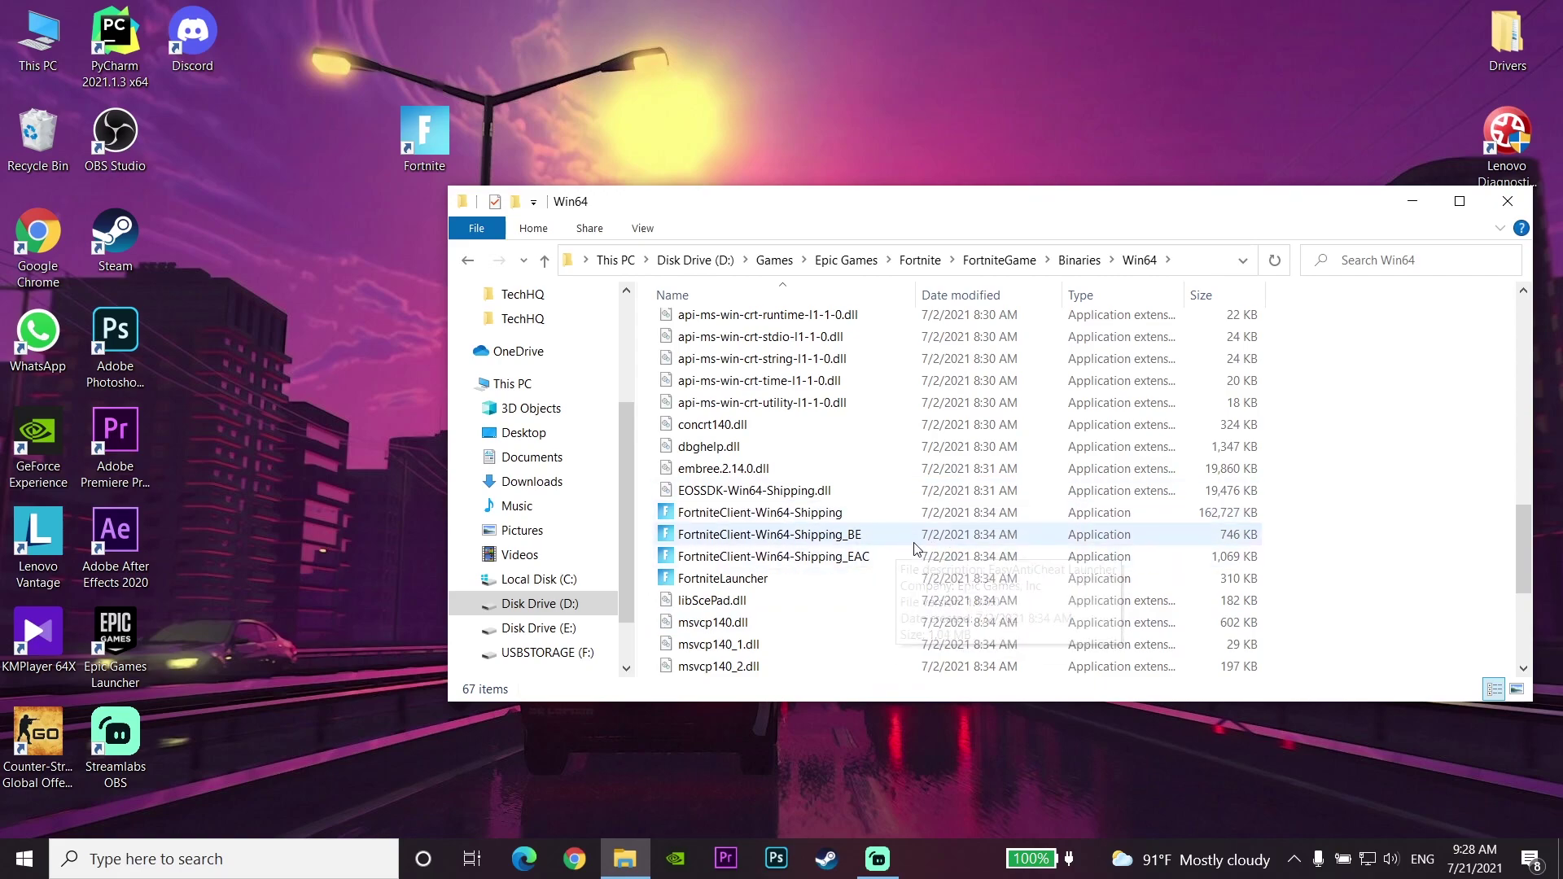
pyautogui.moveTo(1300, 509); pyautogui.dragTo(1241, 558)
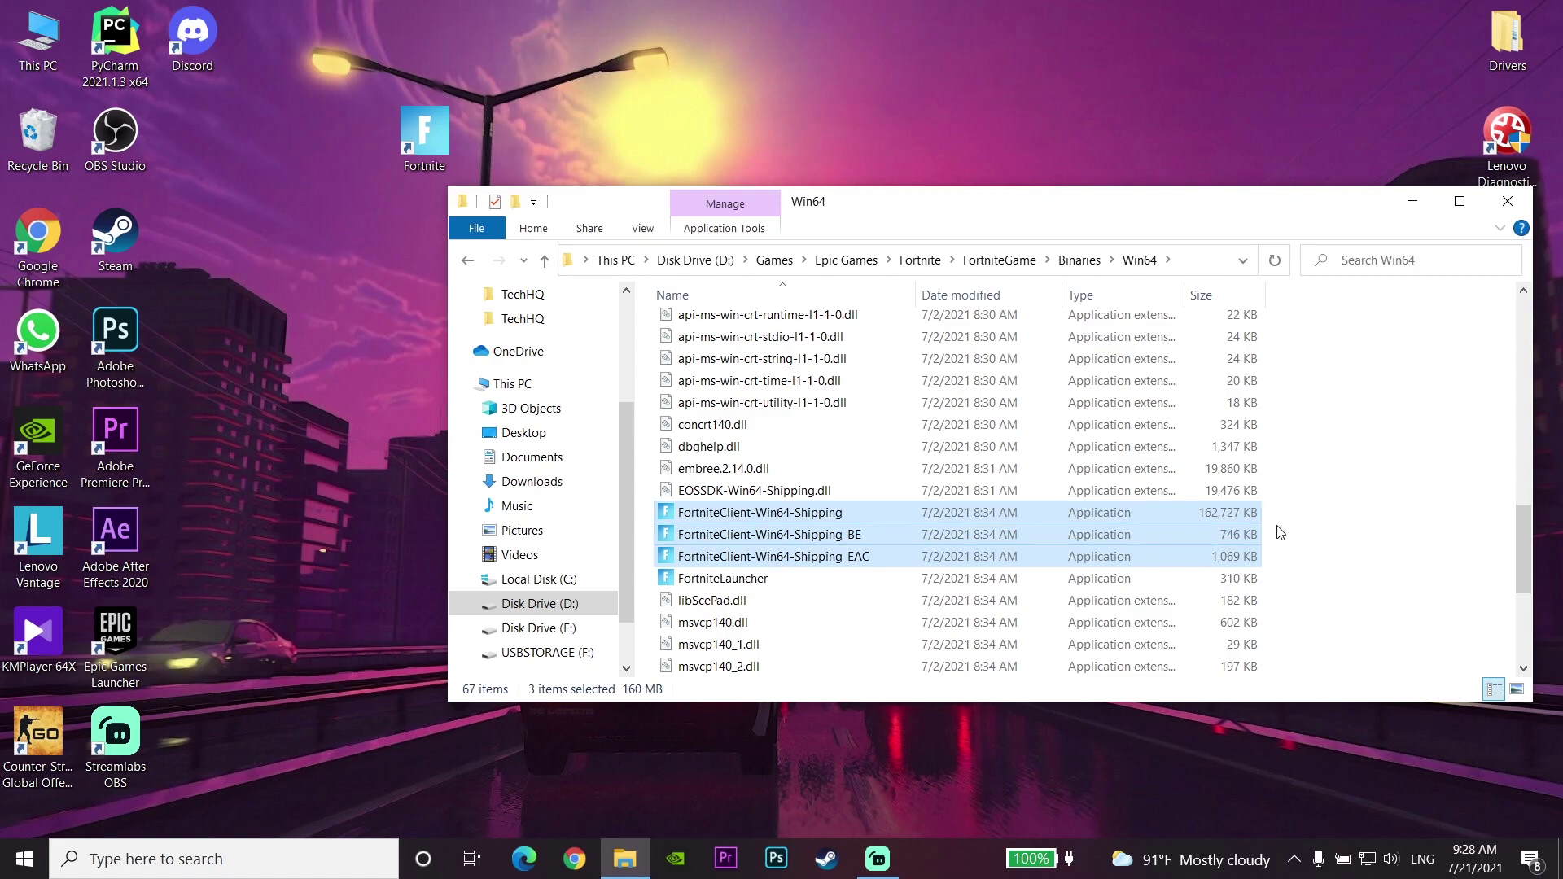
pyautogui.click(1178, 519)
pyautogui.rightClick(757, 513)
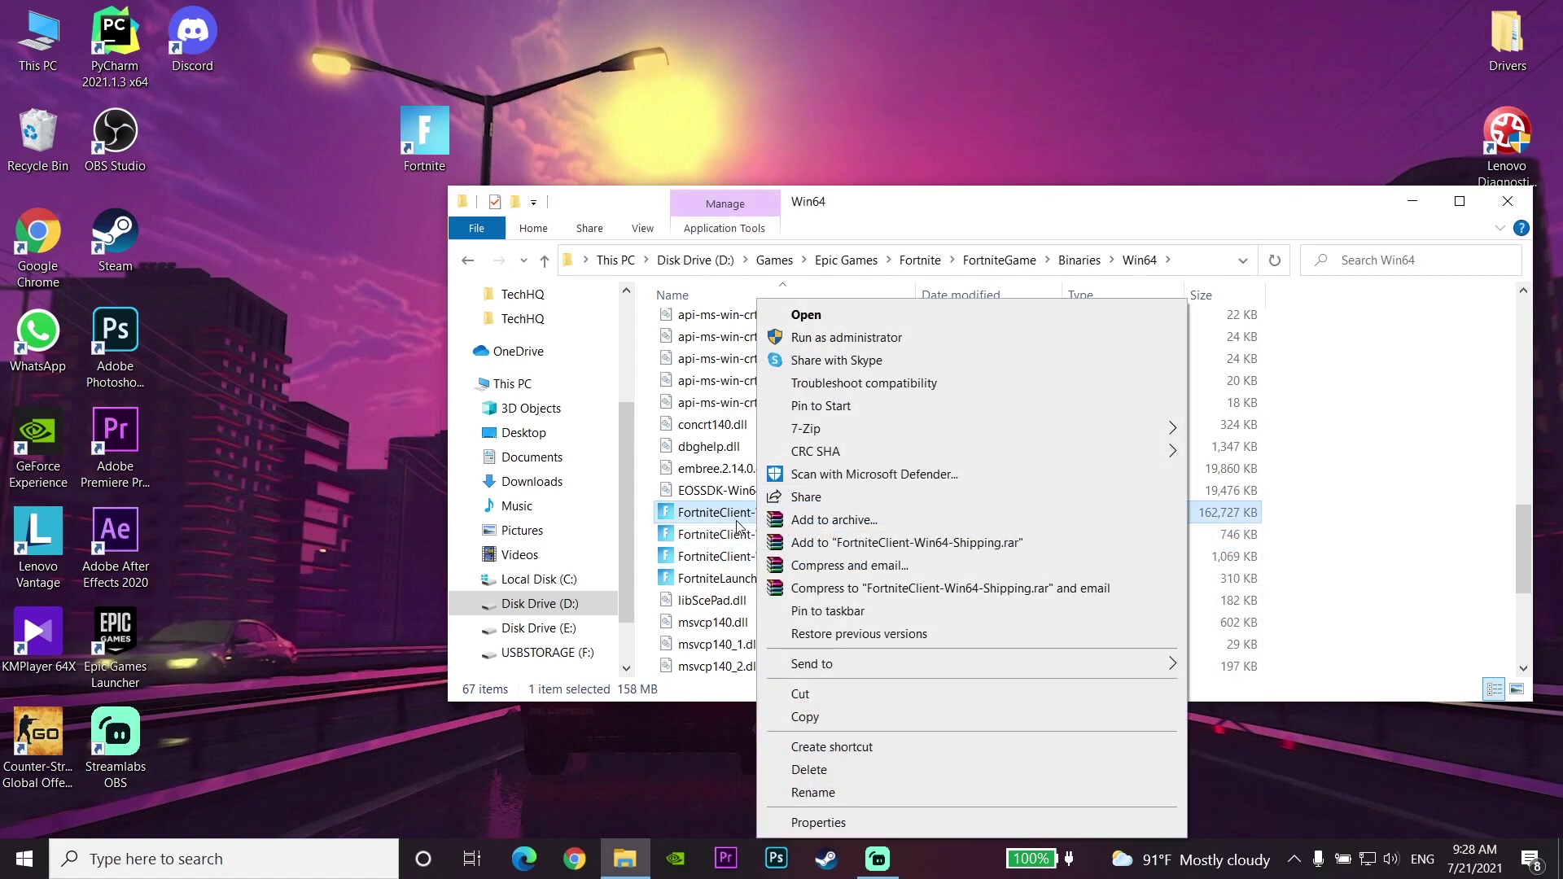
pyautogui.click(849, 823)
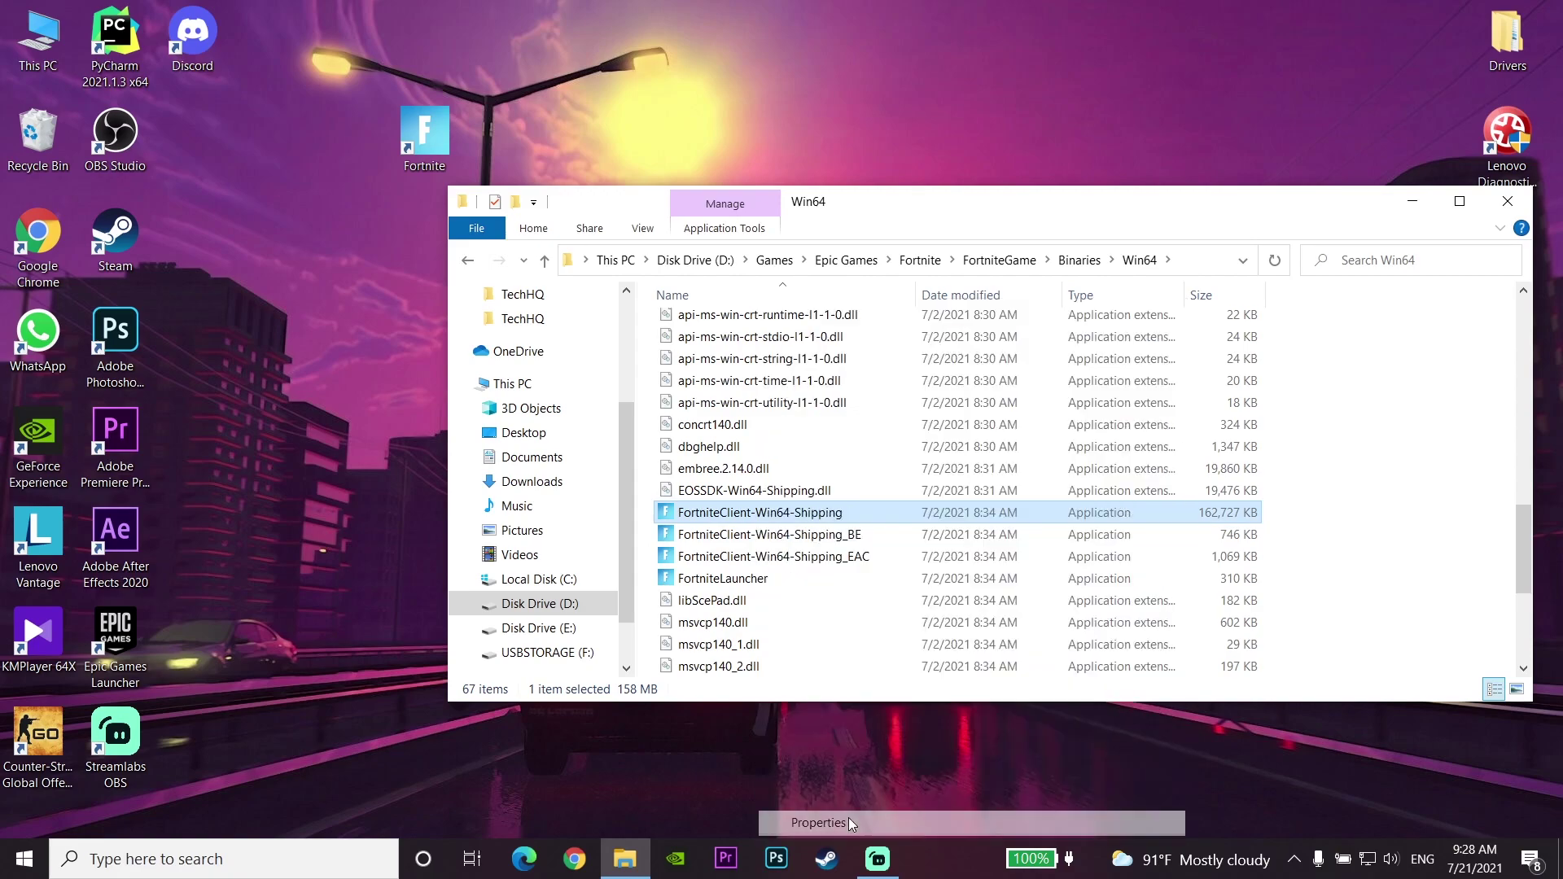
pyautogui.click(1012, 350)
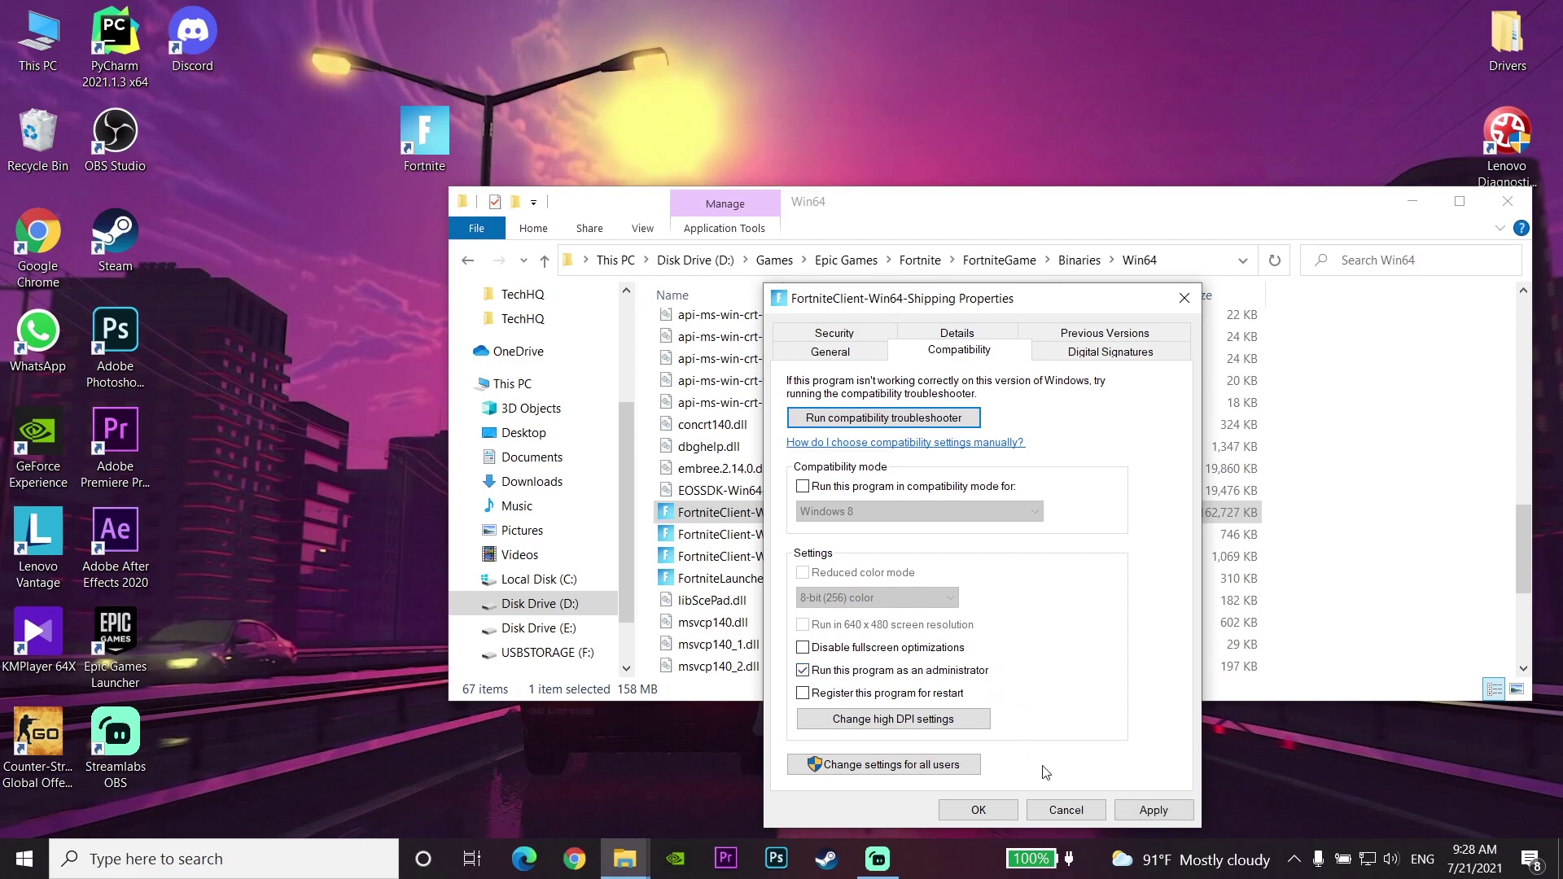
pyautogui.click(1153, 809)
pyautogui.click(989, 810)
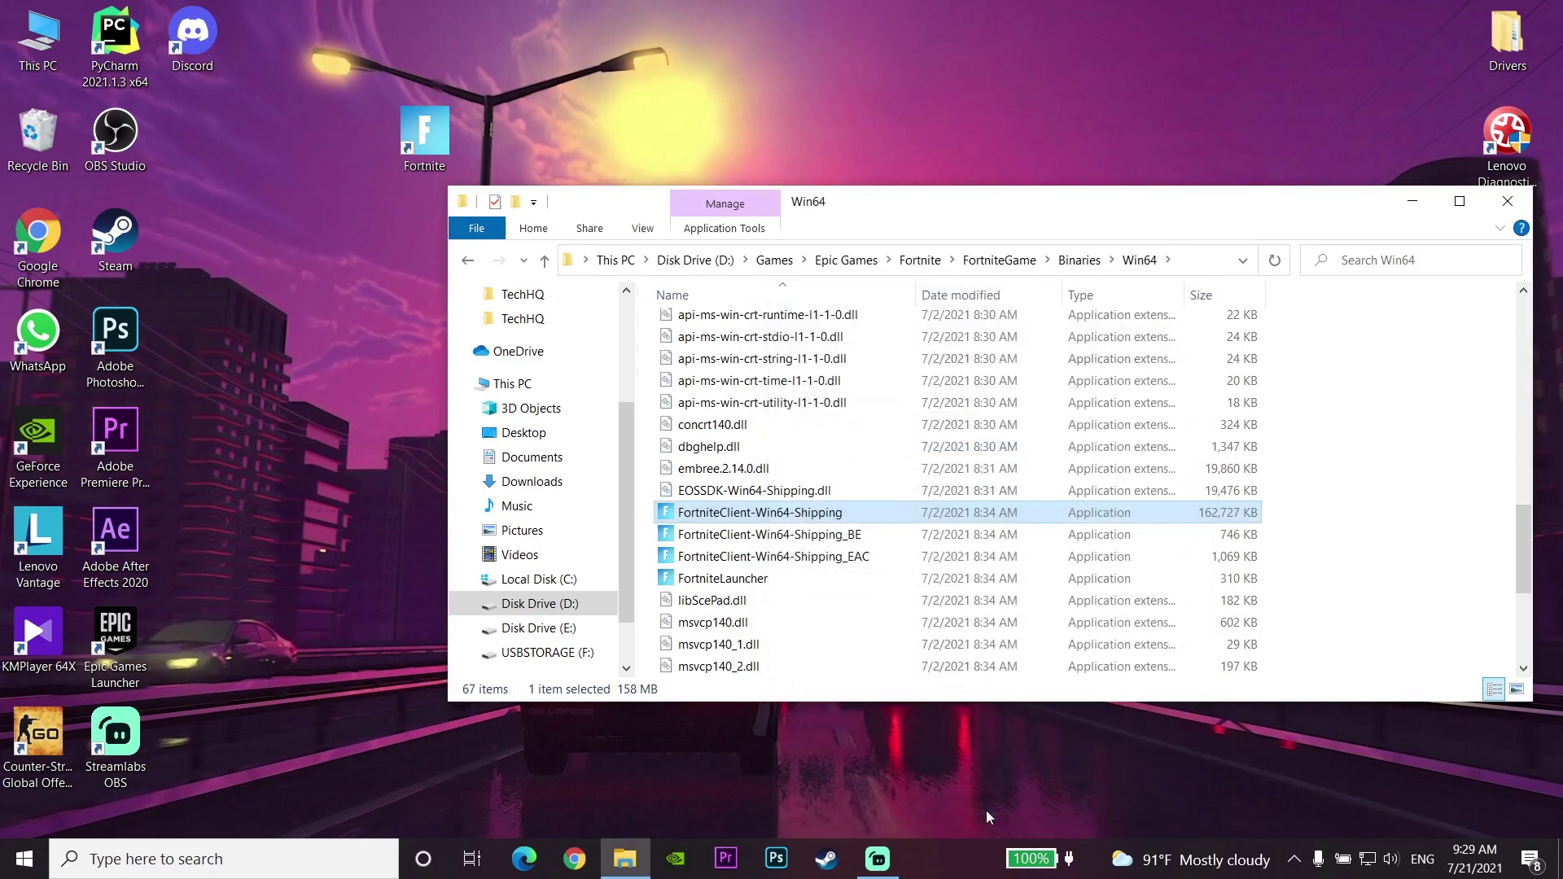
# Set FortniteClient-Win64-Shipping_BE to run as administrator in its Compatibility properties
pyautogui.click(802, 535)
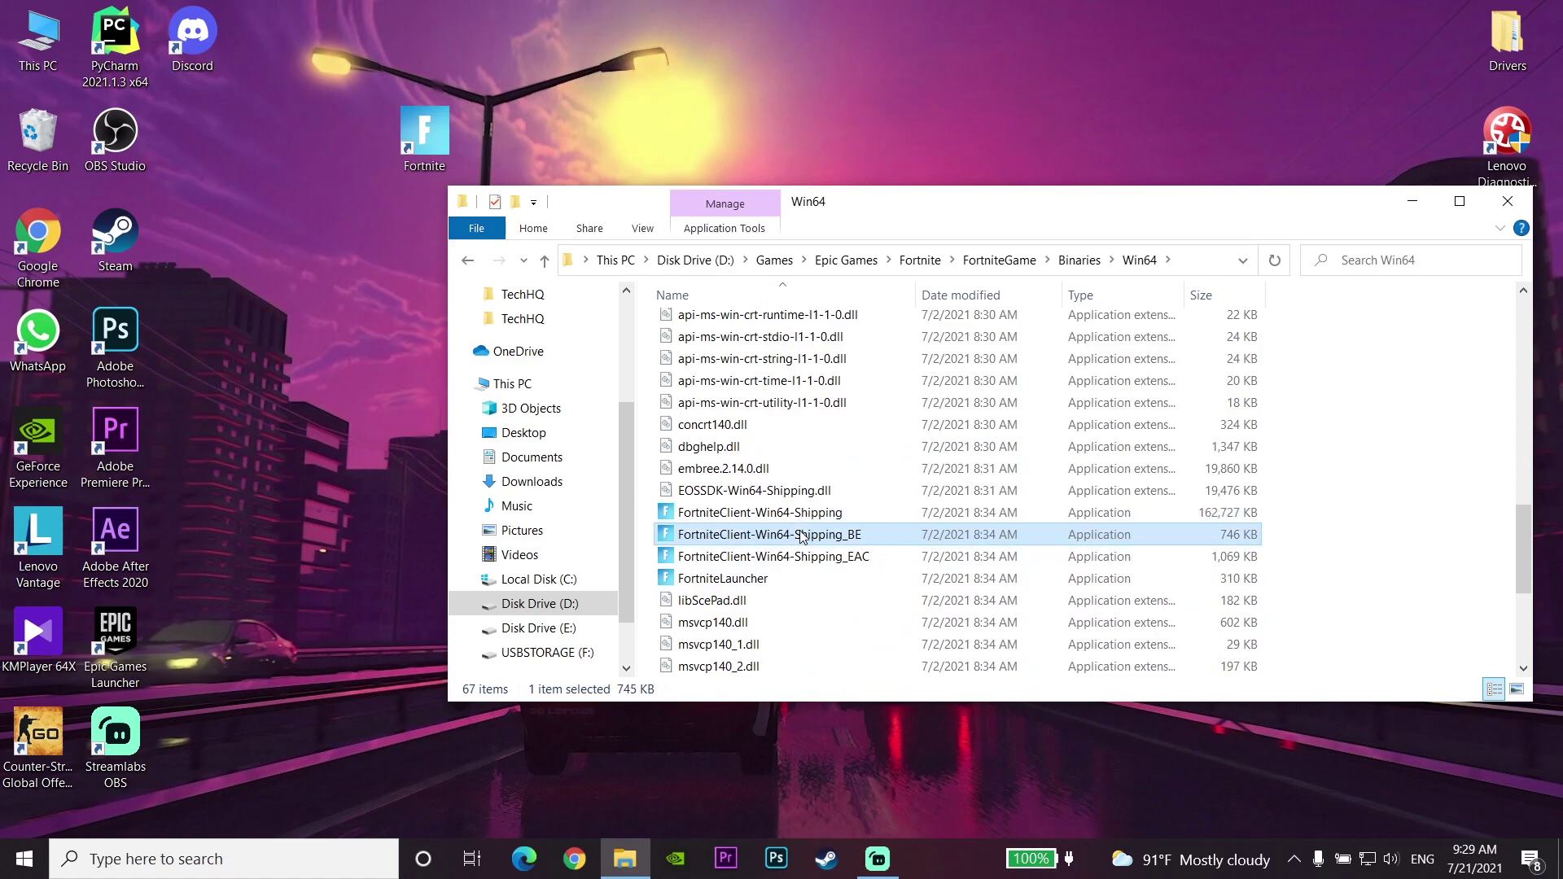
pyautogui.rightClick(801, 535)
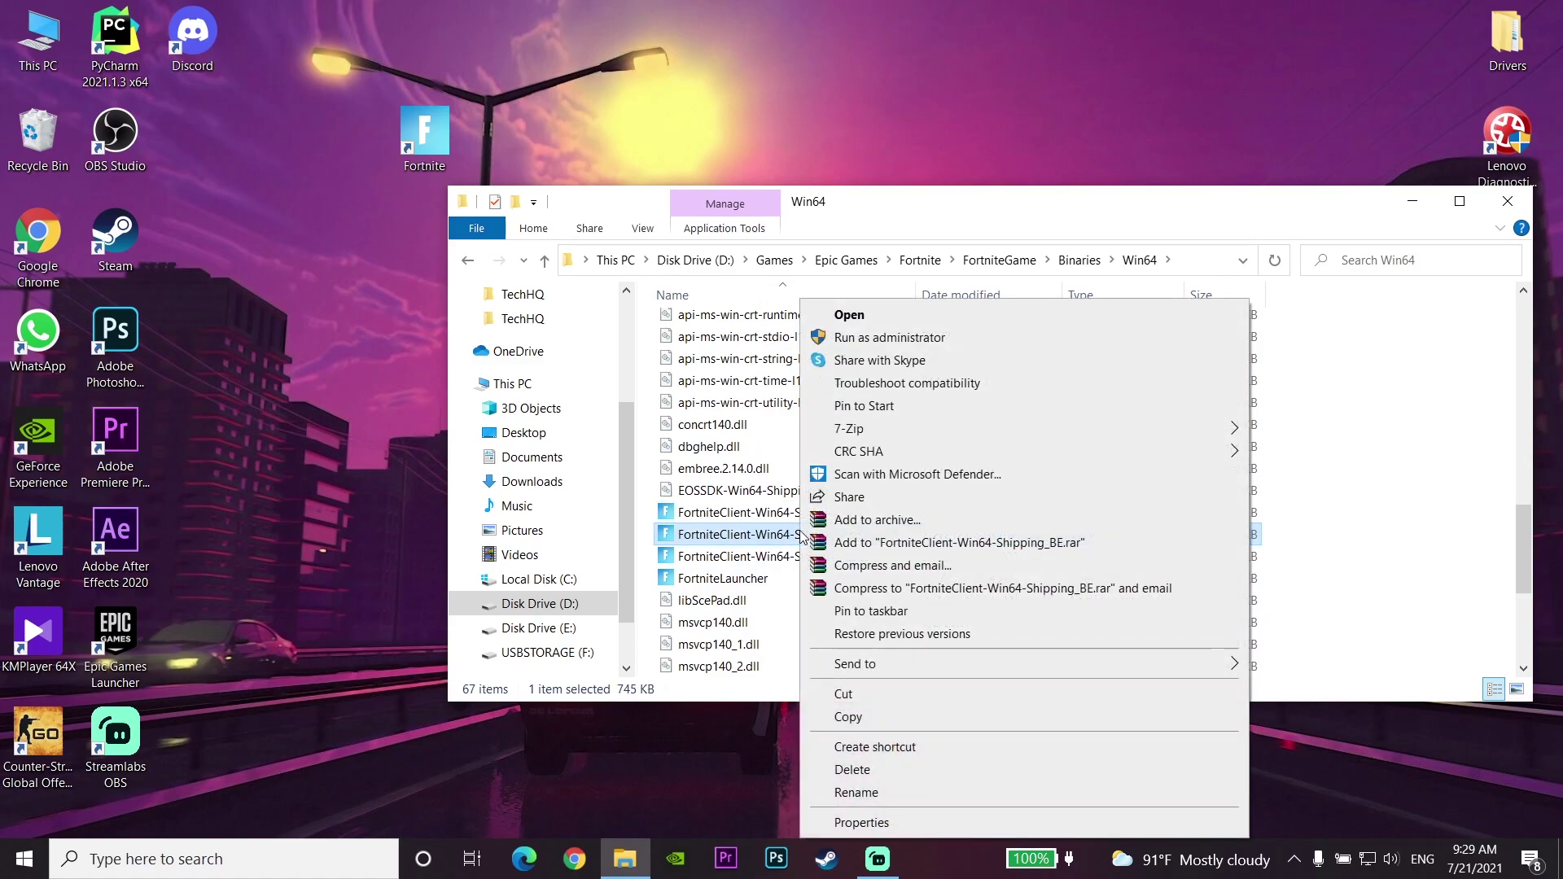
pyautogui.click(862, 822)
pyautogui.click(1019, 353)
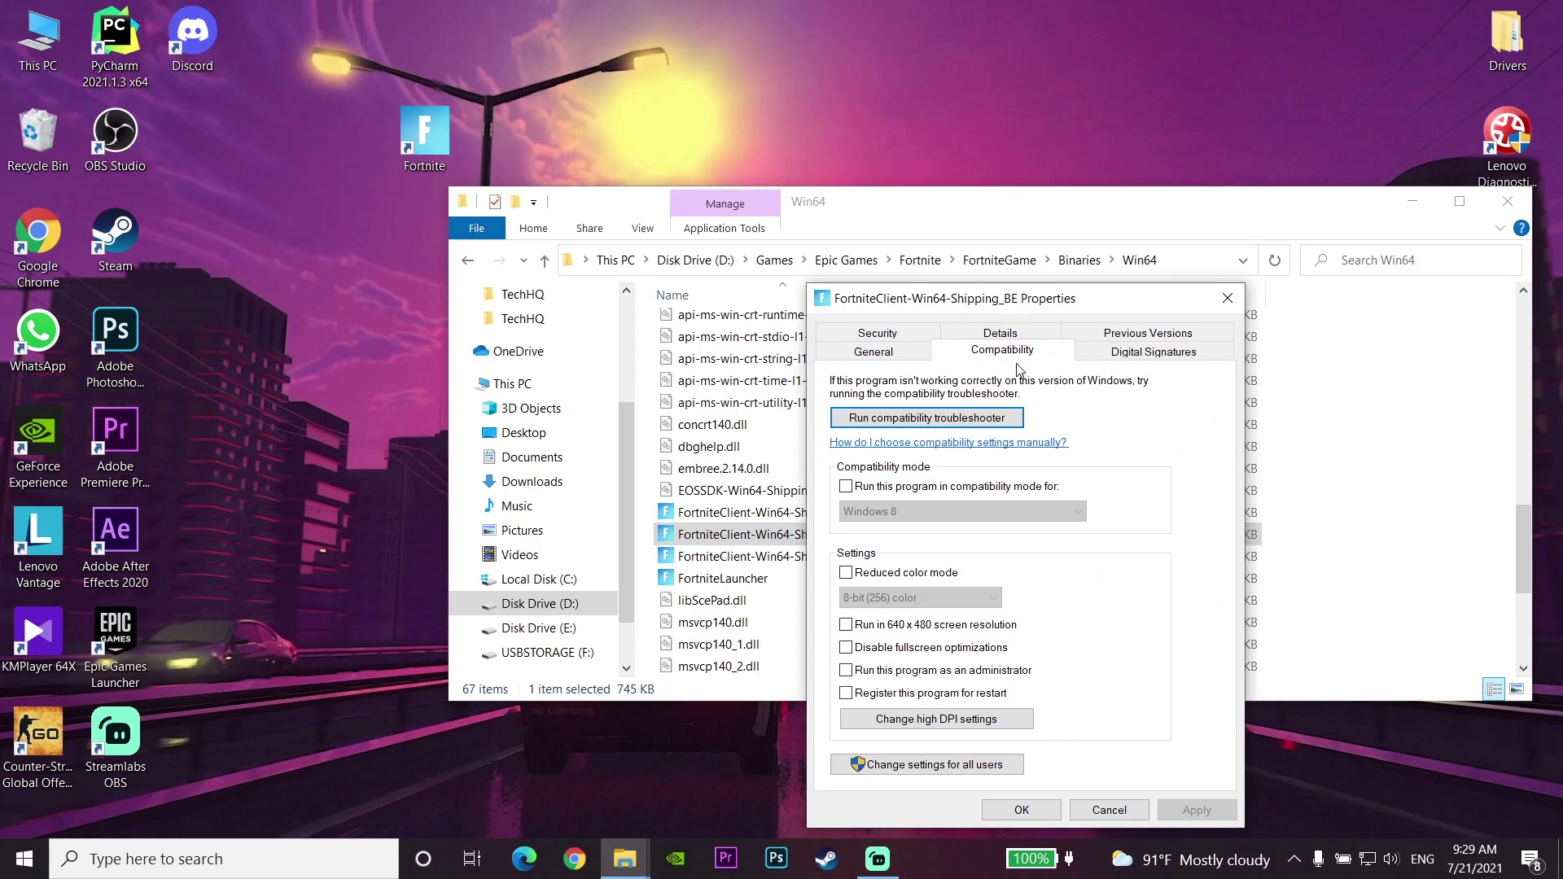
pyautogui.click(846, 670)
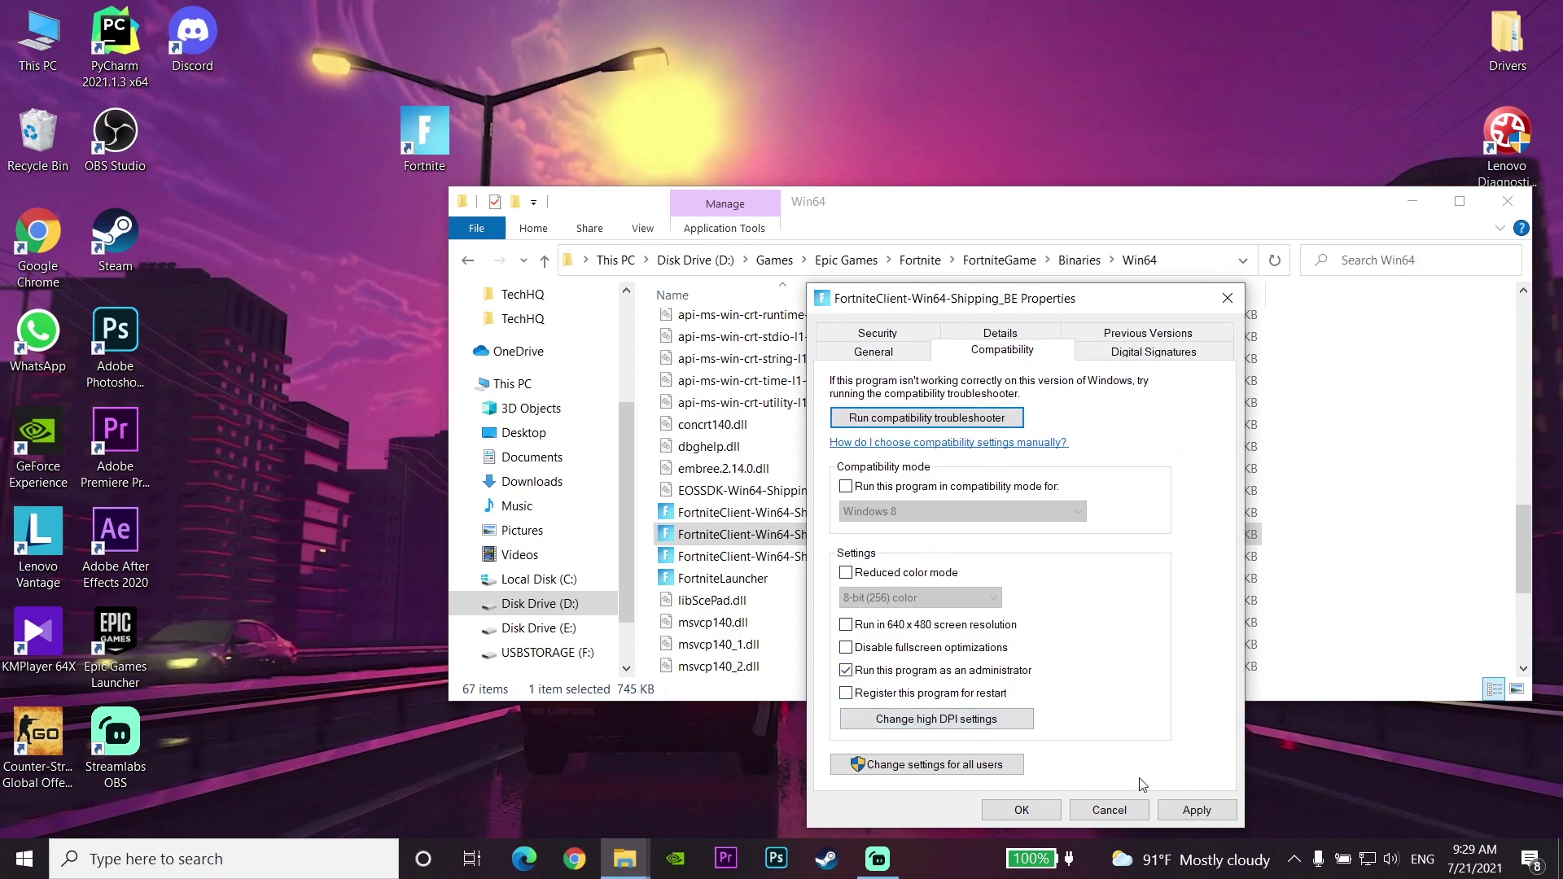
pyautogui.click(1197, 810)
pyautogui.click(1034, 811)
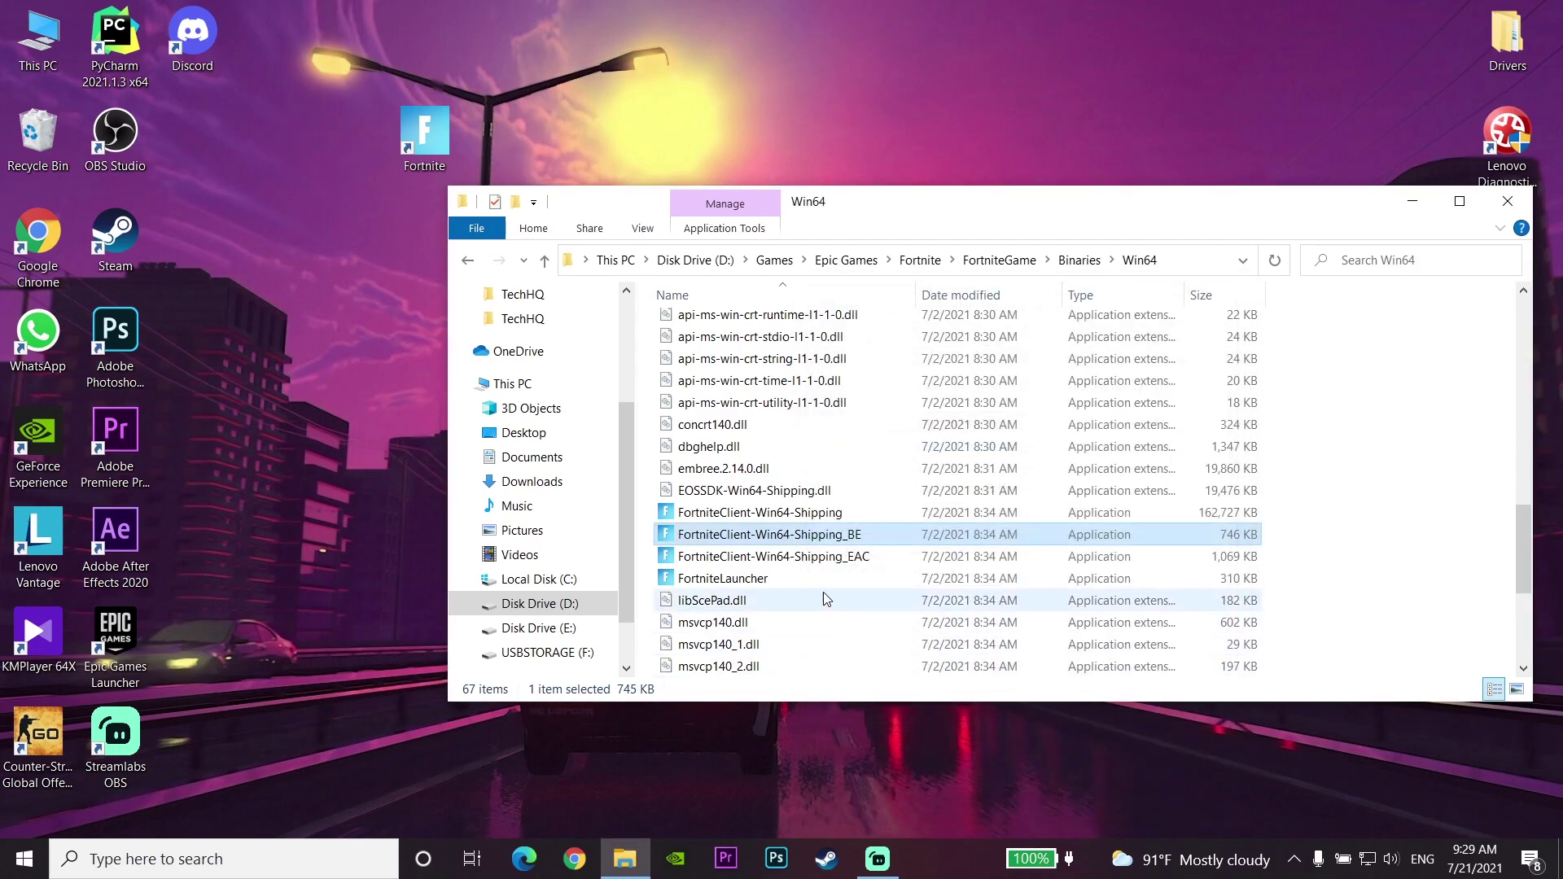
# Set FortniteClient-Win64-Shipping_EAC to run as administrator, then select all three client files
pyautogui.click(810, 555)
pyautogui.rightClick(809, 556)
pyautogui.click(854, 540)
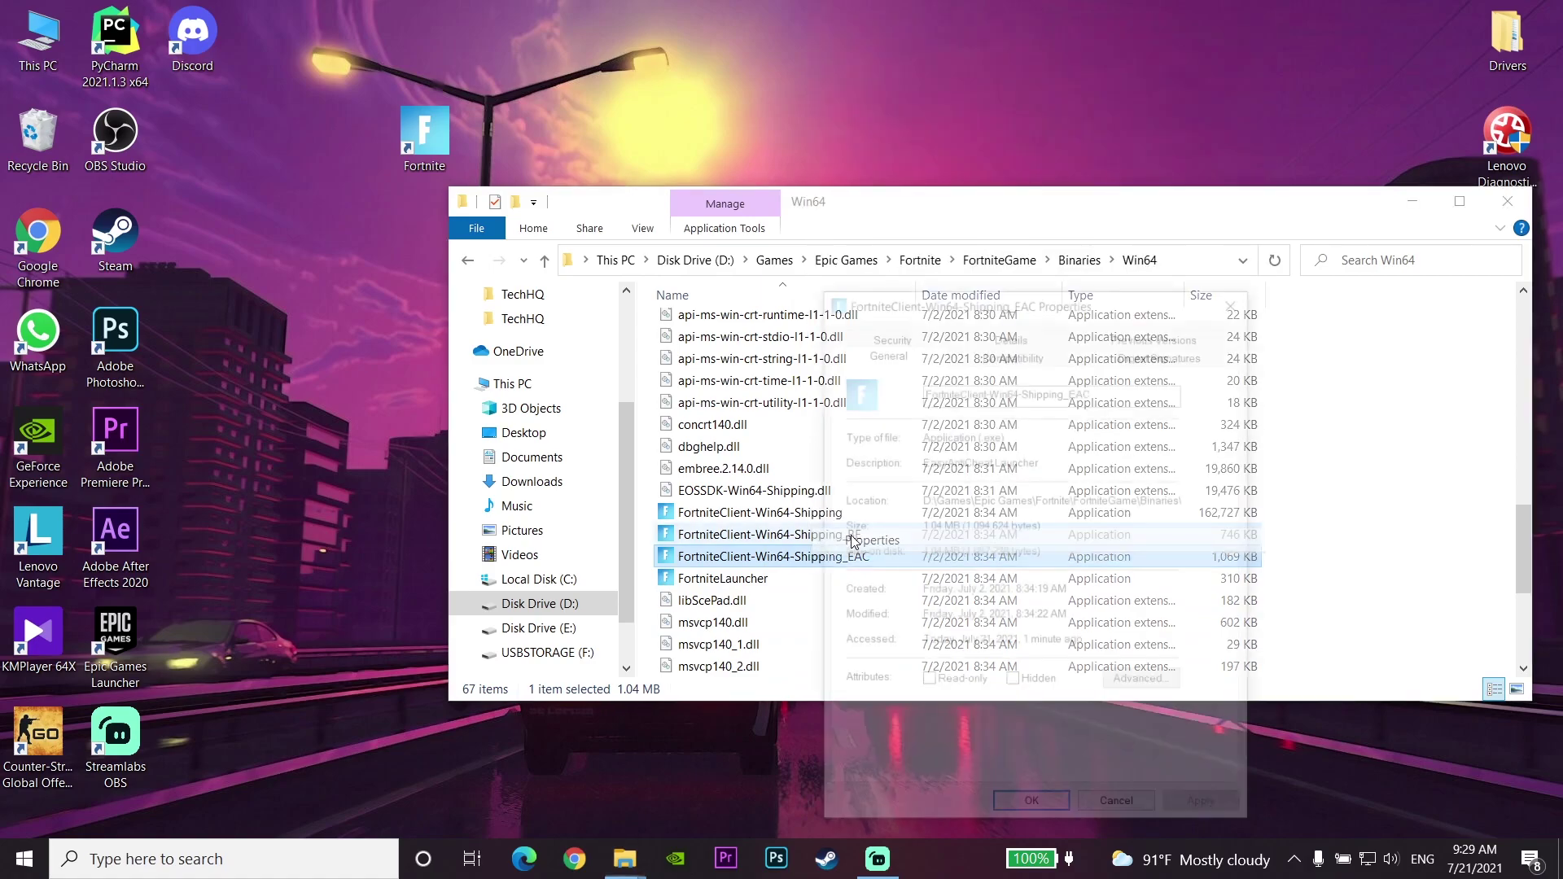
pyautogui.click(1000, 350)
pyautogui.click(856, 670)
pyautogui.click(1207, 810)
pyautogui.click(1036, 810)
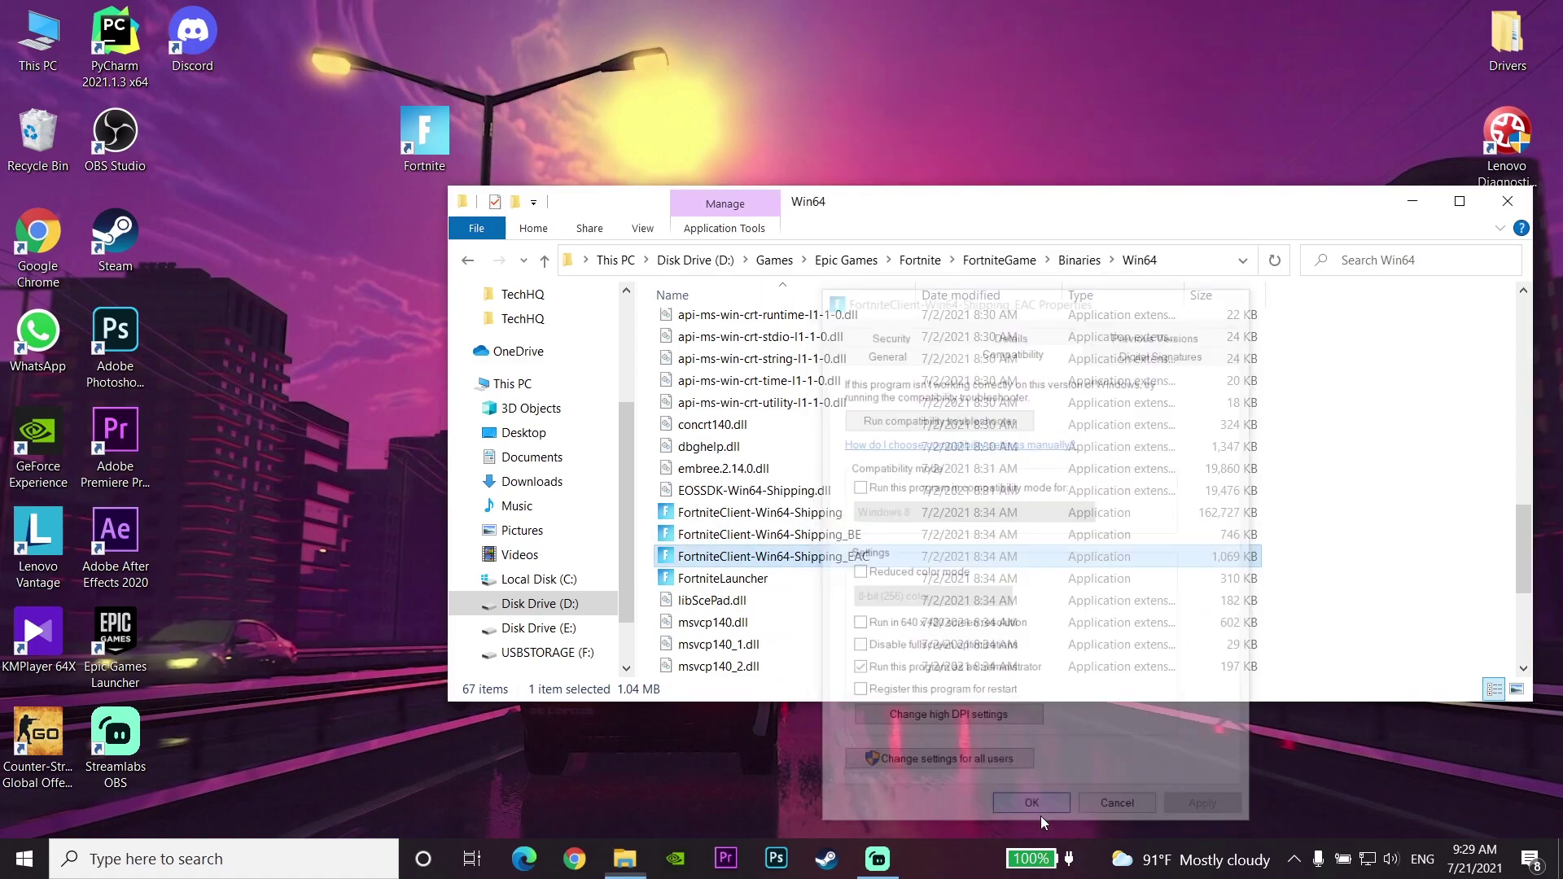
pyautogui.moveTo(1353, 511); pyautogui.dragTo(1235, 556)
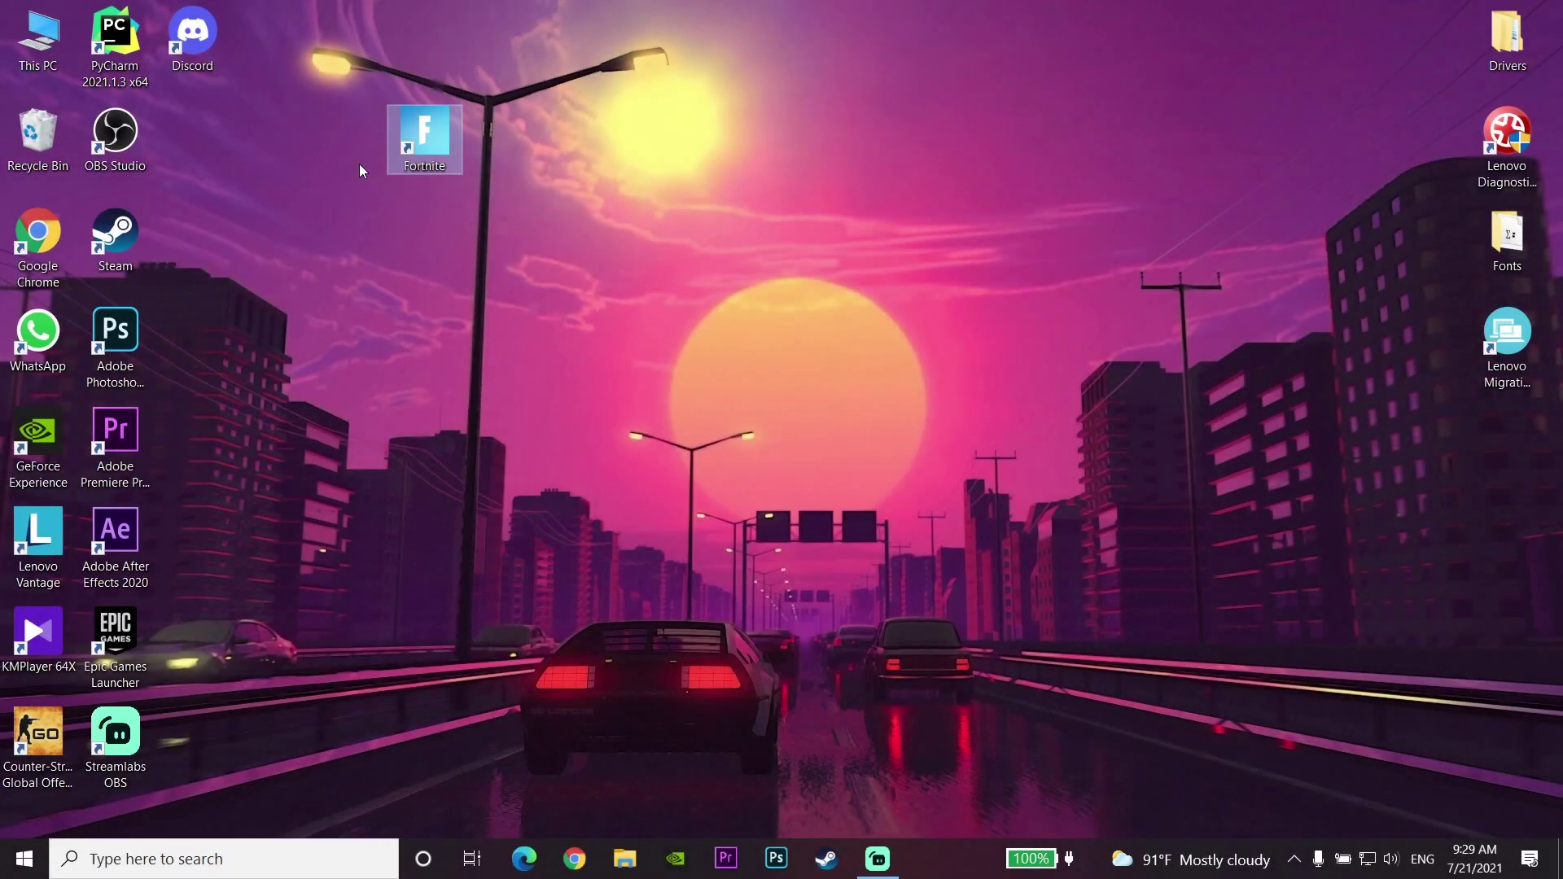
# Browse from This PC to the EasyAntiCheat folder inside Fortnite's Win64 binaries on D:
pyautogui.doubleClick(51, 72)
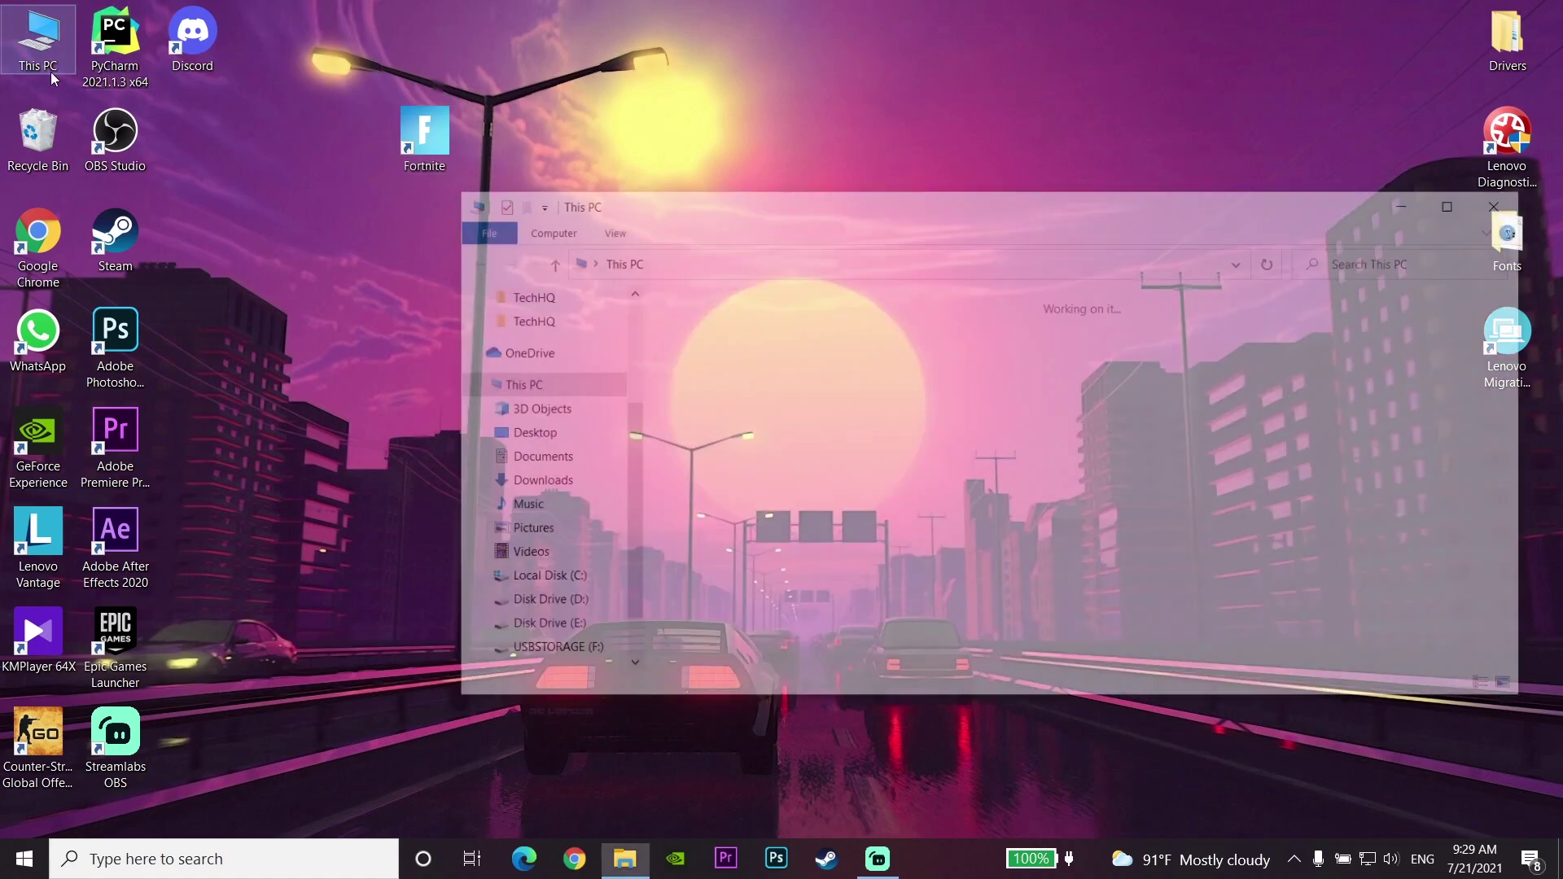
pyautogui.doubleClick(1039, 541)
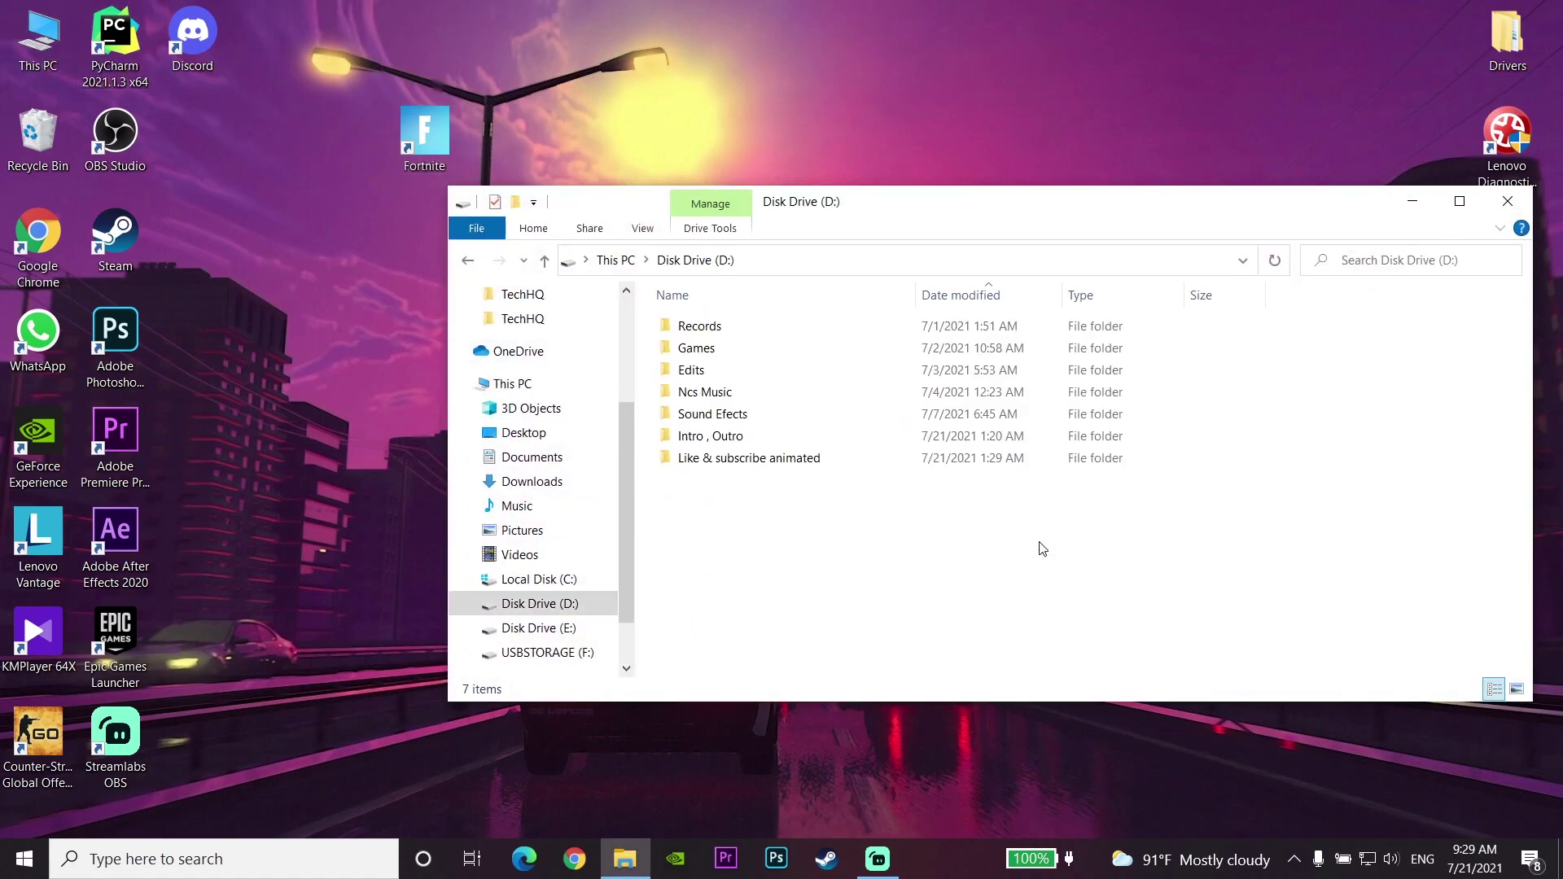
pyautogui.doubleClick(897, 350)
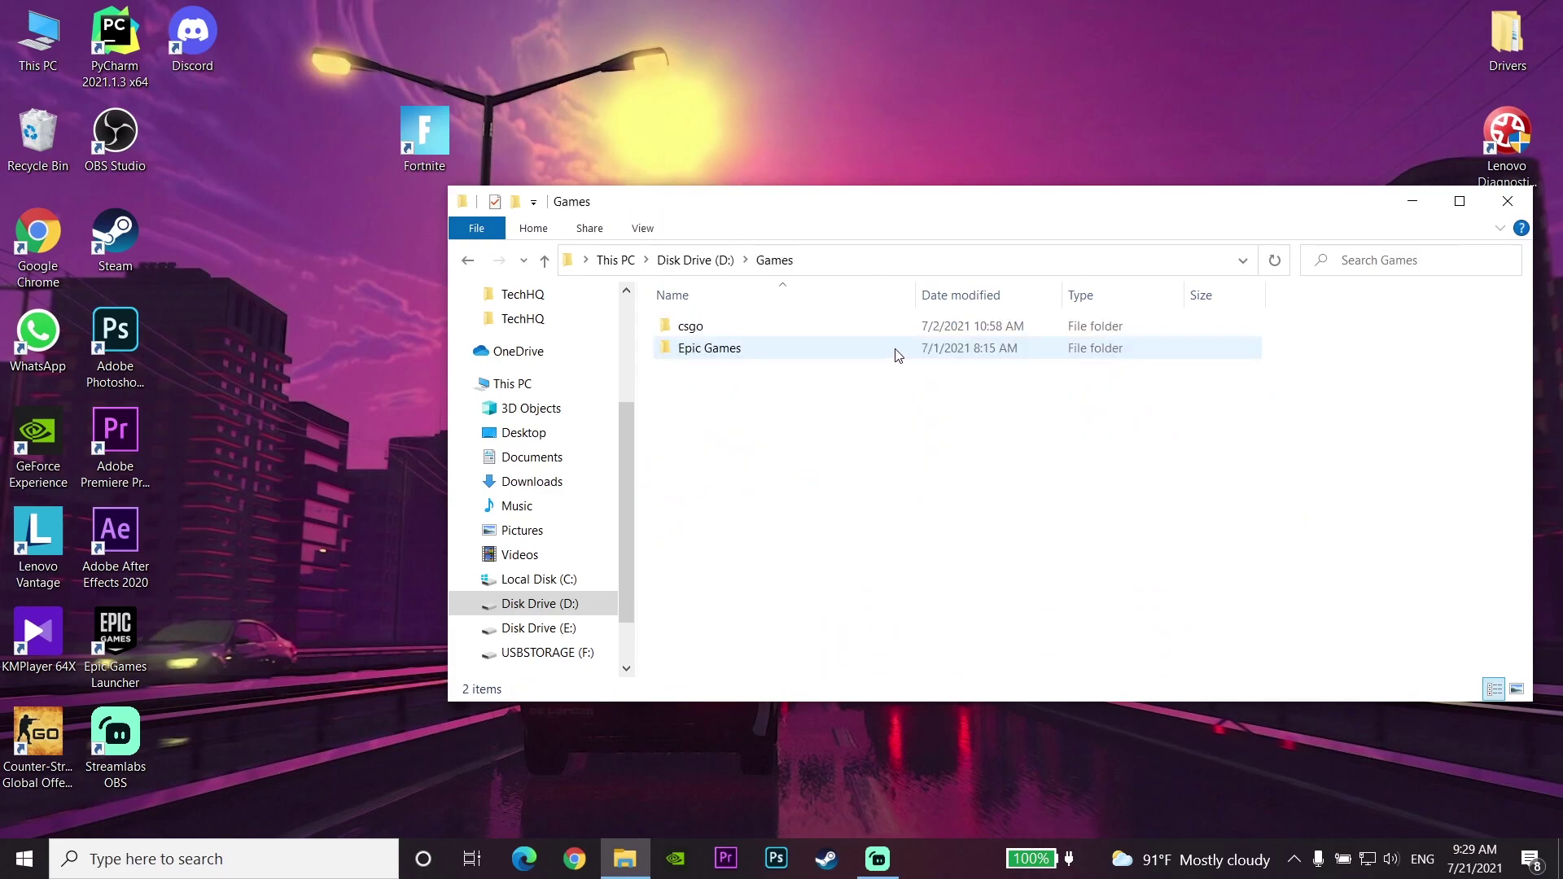
pyautogui.doubleClick(840, 350)
pyautogui.doubleClick(842, 357)
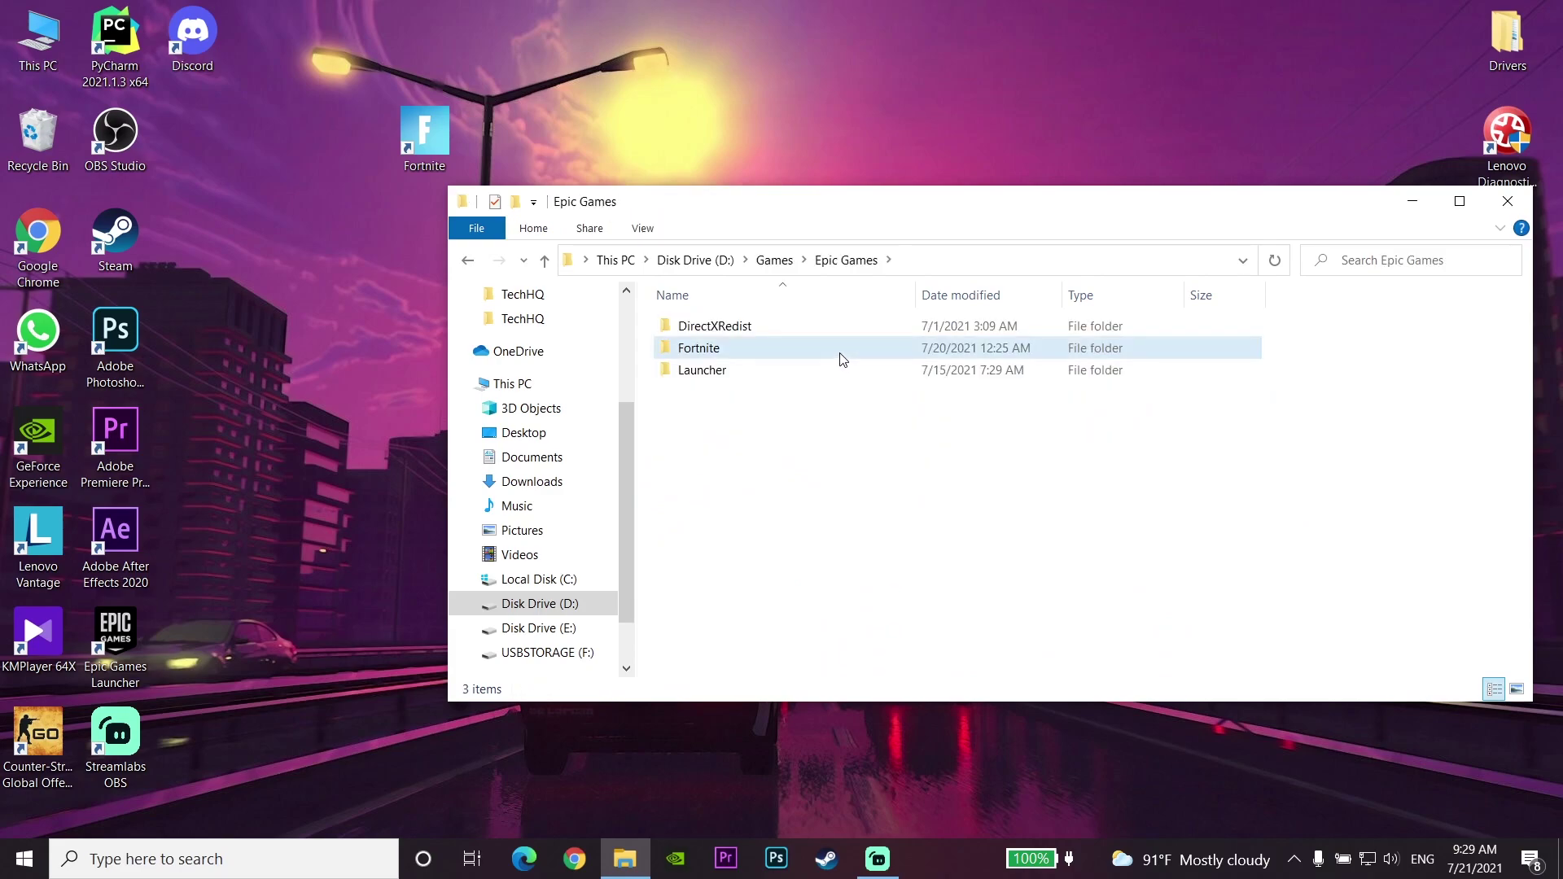
pyautogui.doubleClick(827, 370)
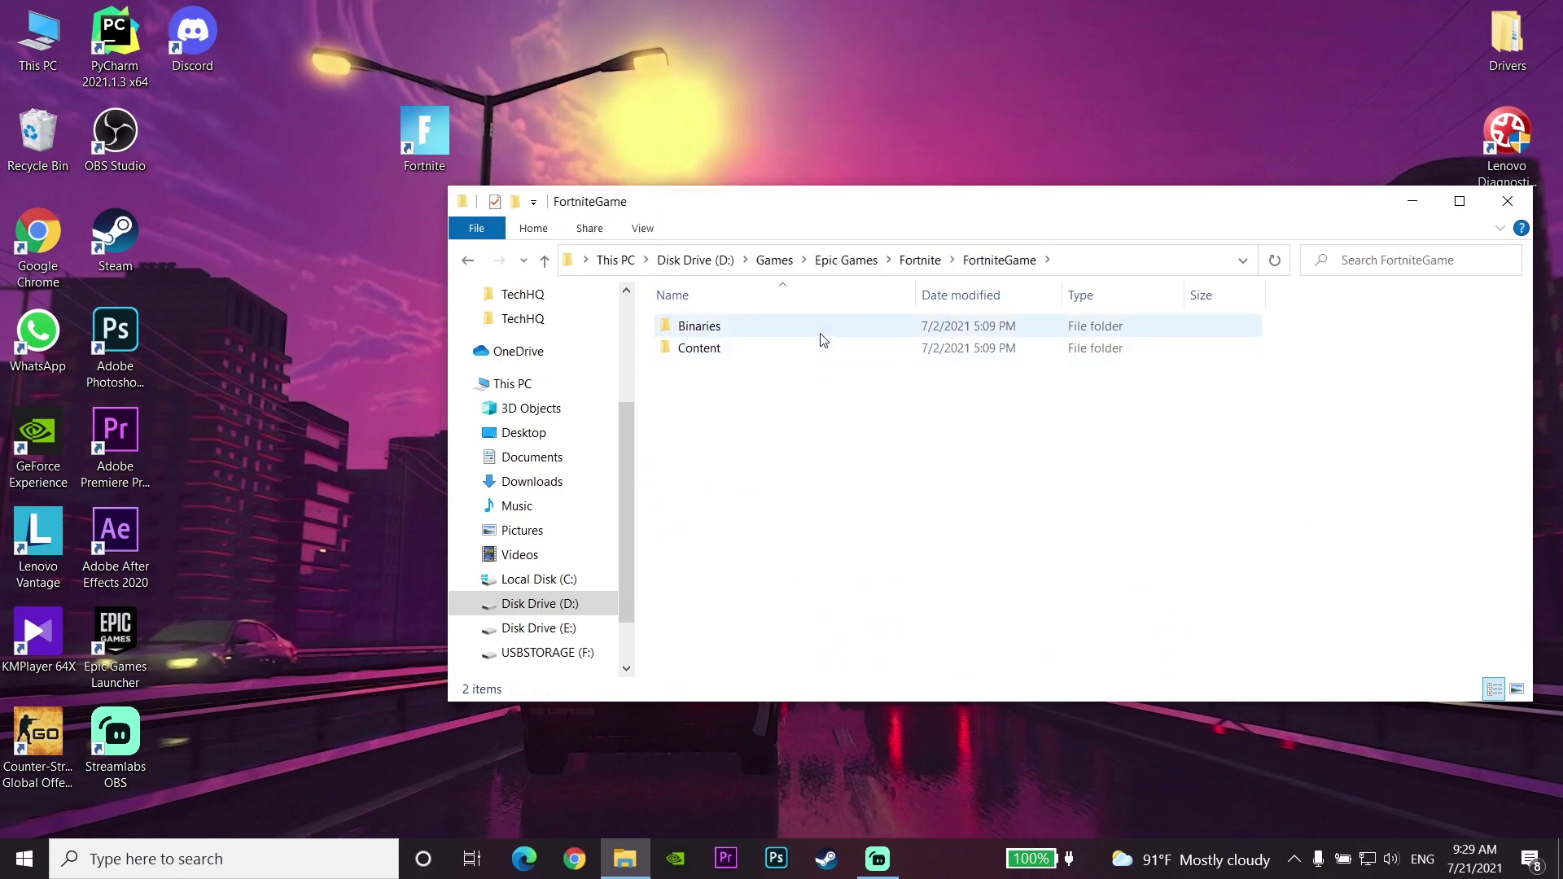
pyautogui.doubleClick(821, 334)
pyautogui.doubleClick(820, 349)
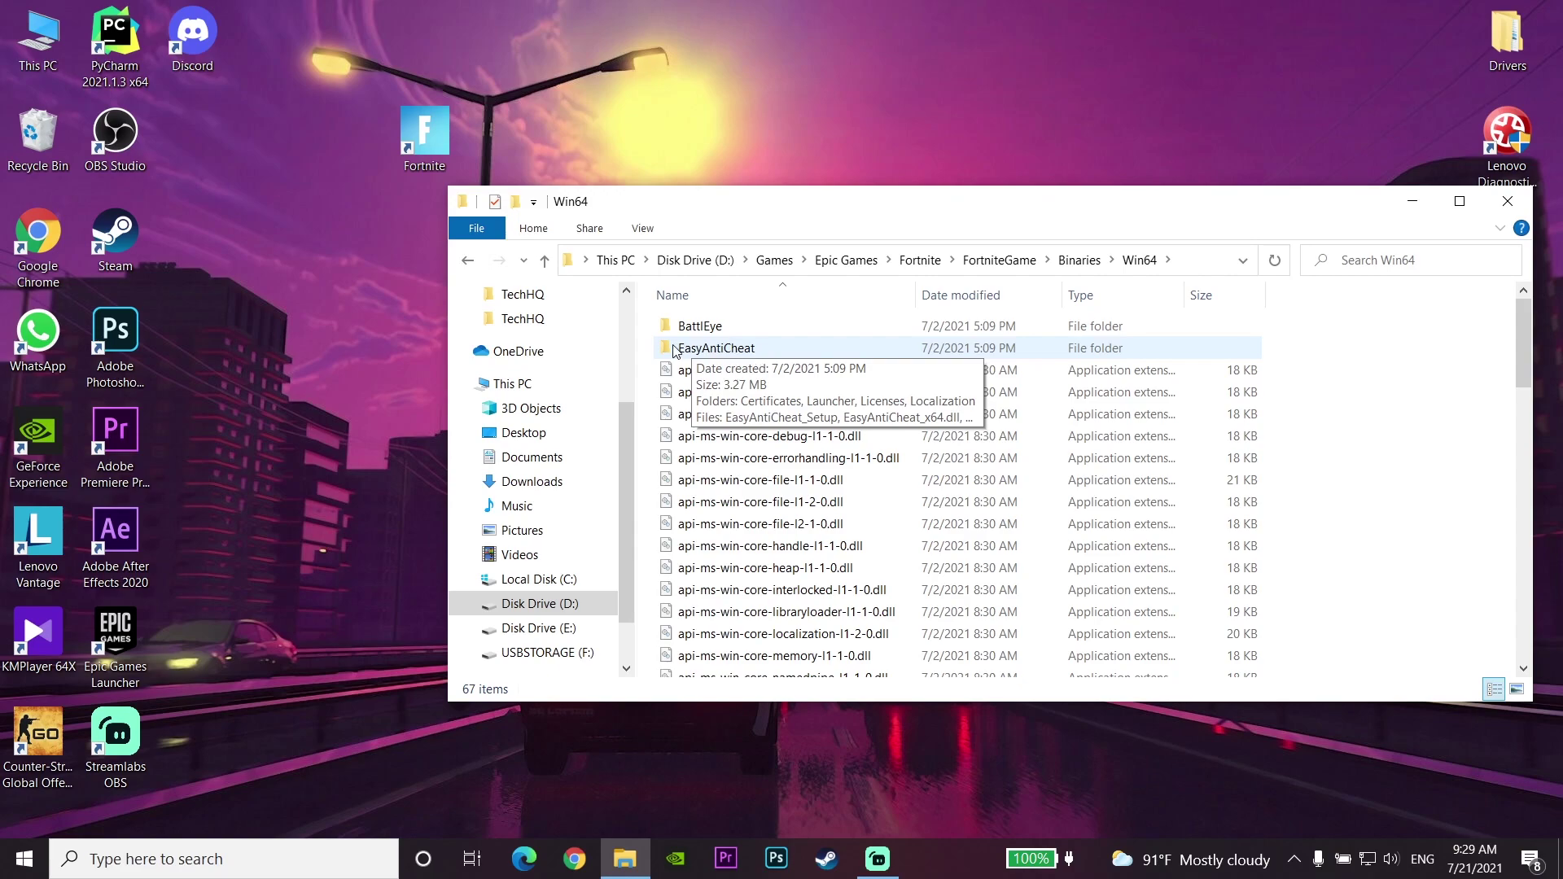
pyautogui.doubleClick(707, 349)
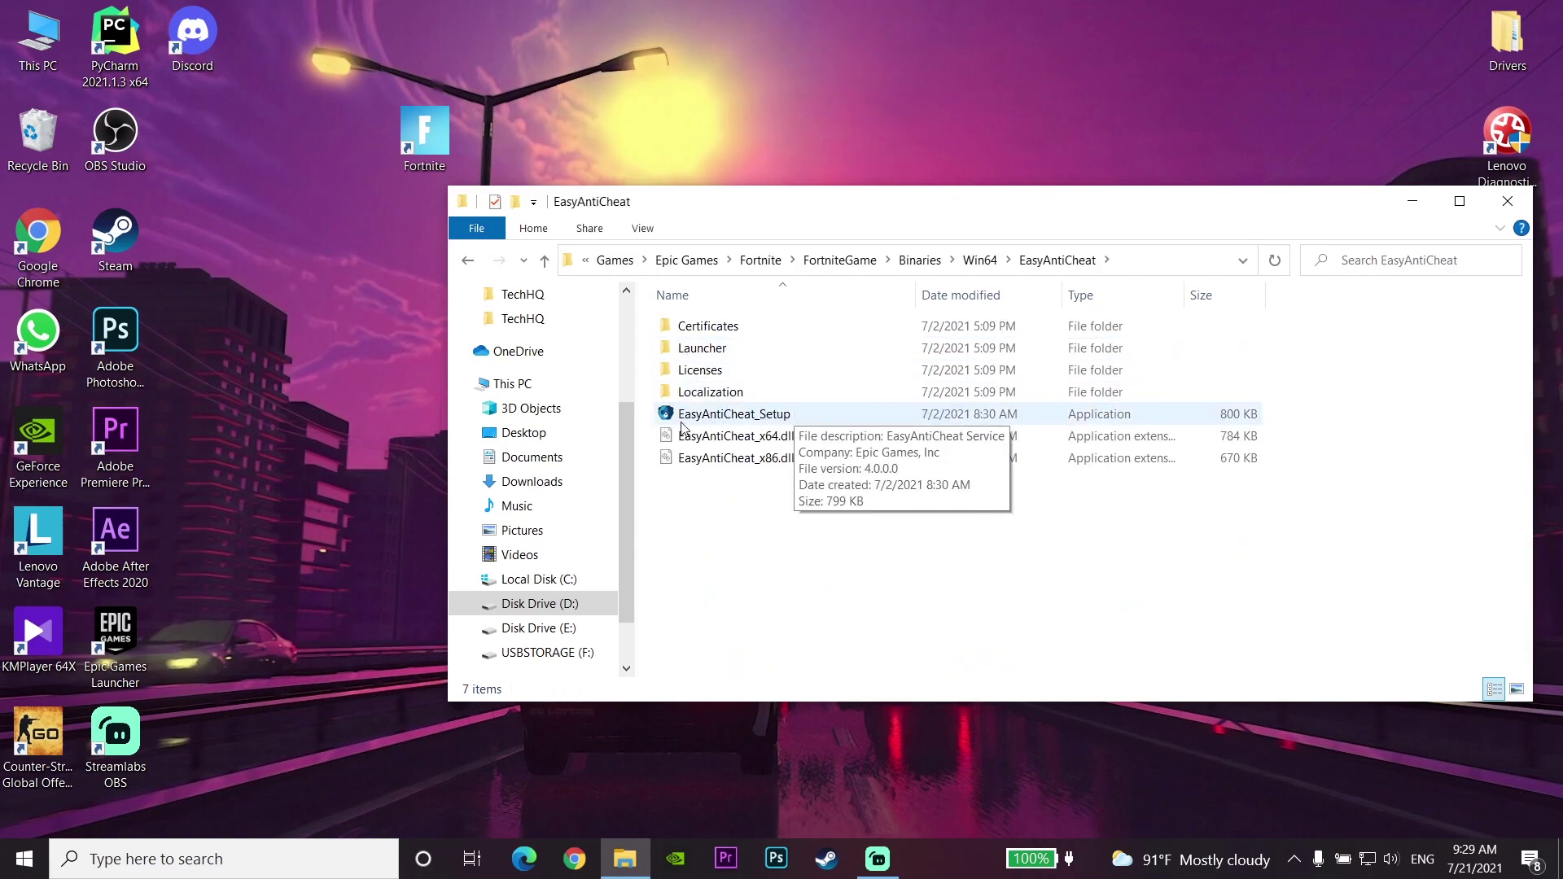
# Run EasyAntiCheat_Setup as administrator
pyautogui.rightClick(798, 419)
pyautogui.click(769, 417)
pyautogui.rightClick(770, 417)
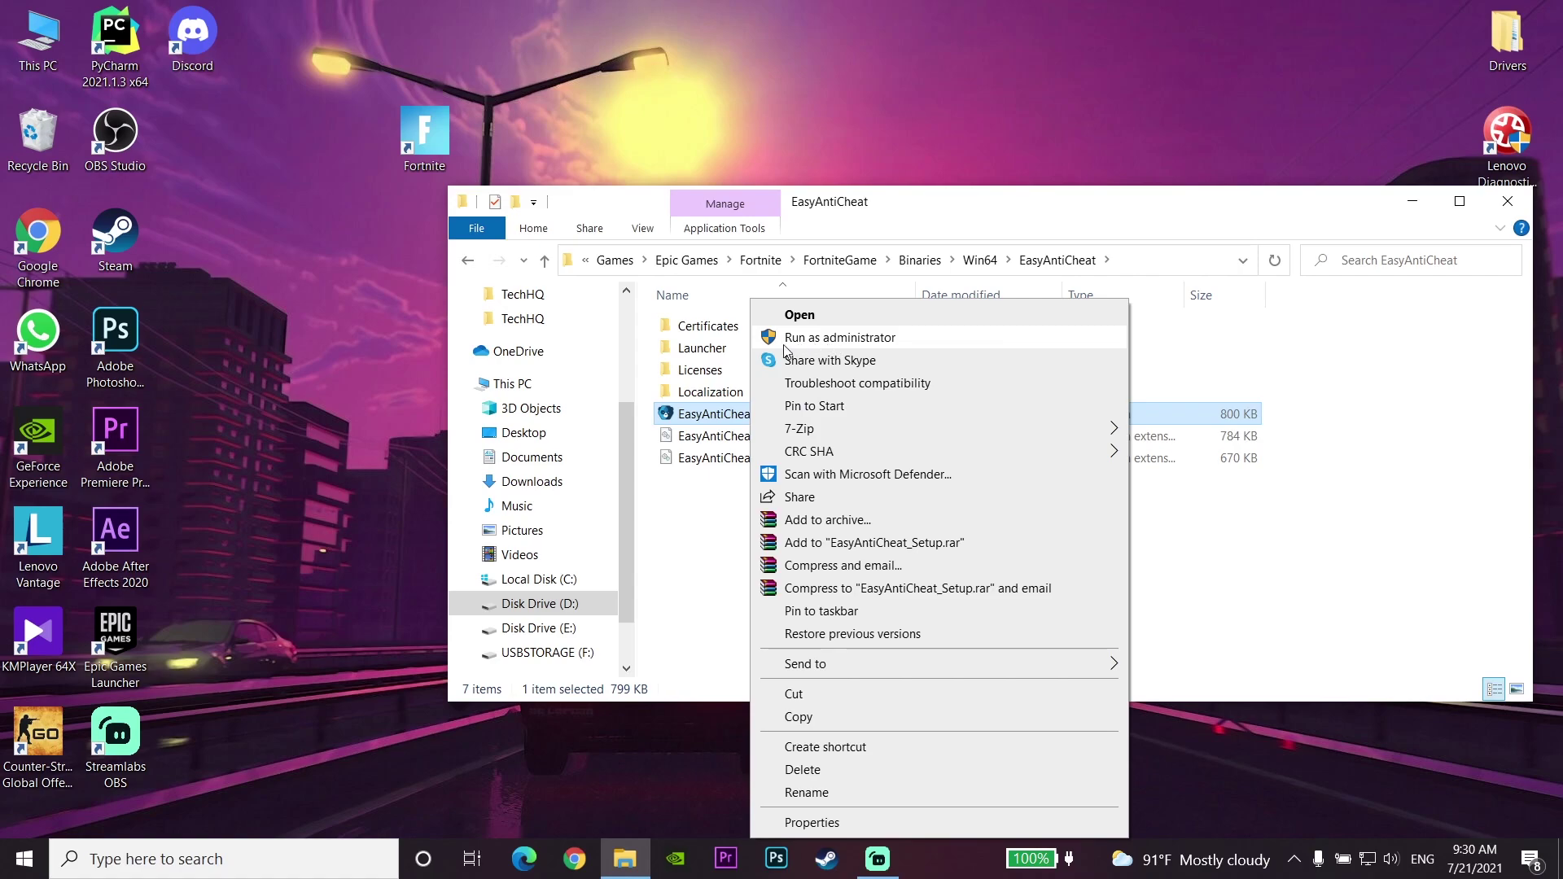
pyautogui.click(854, 339)
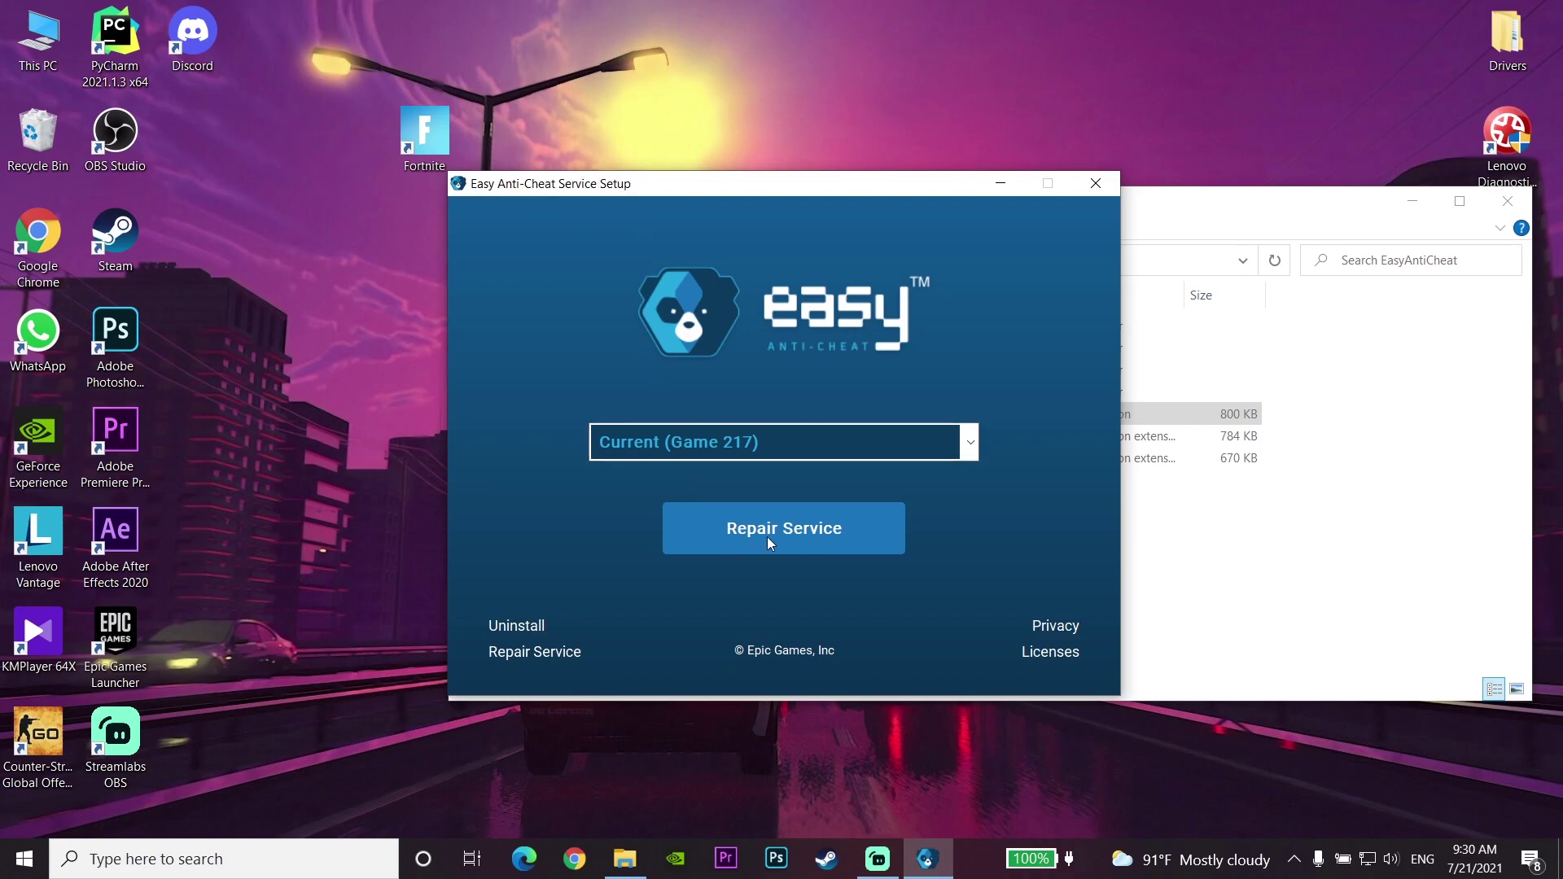
# Repair the Easy Anti-Cheat service and finish once it reports Installed Successfully
pyautogui.click(839, 531)
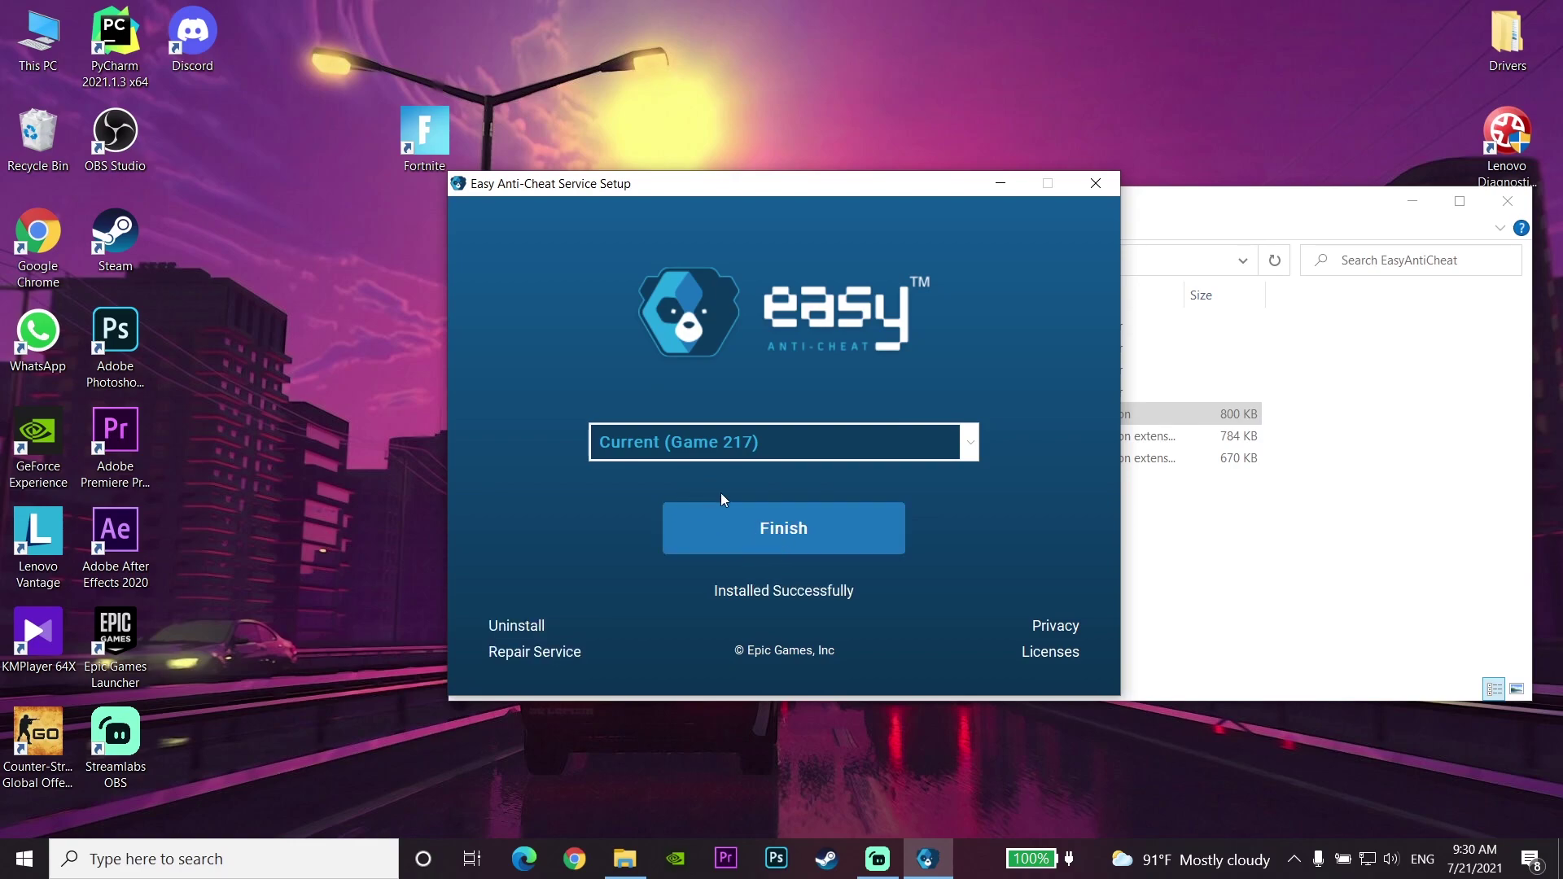
pyautogui.click(785, 528)
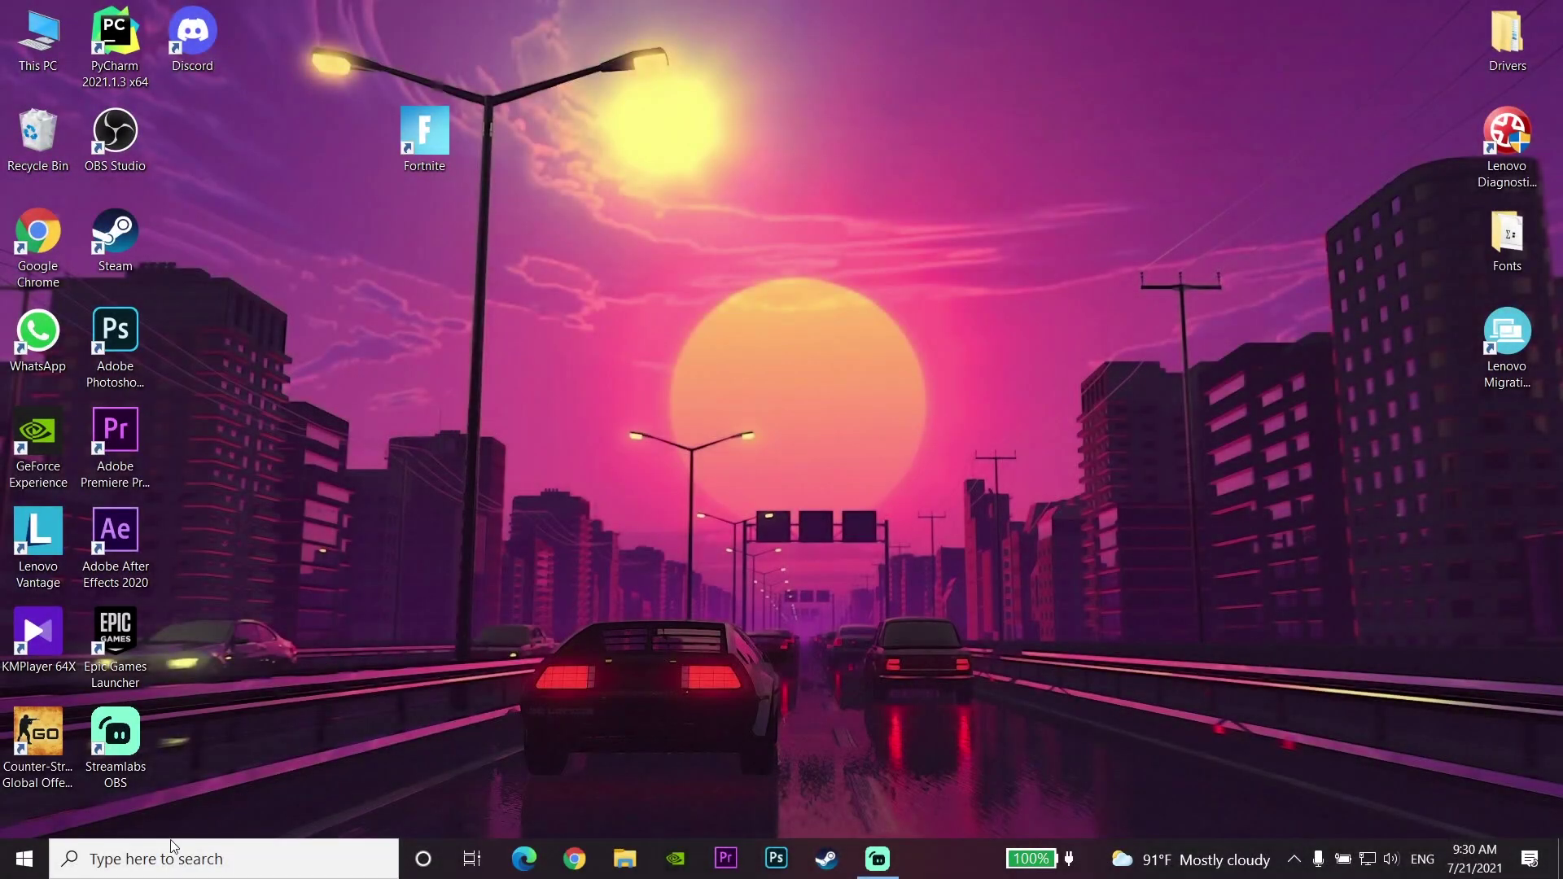
# Start Command Prompt as administrator from a 'cmd' search and paste in sfc /Scannow
pyautogui.click(175, 860)
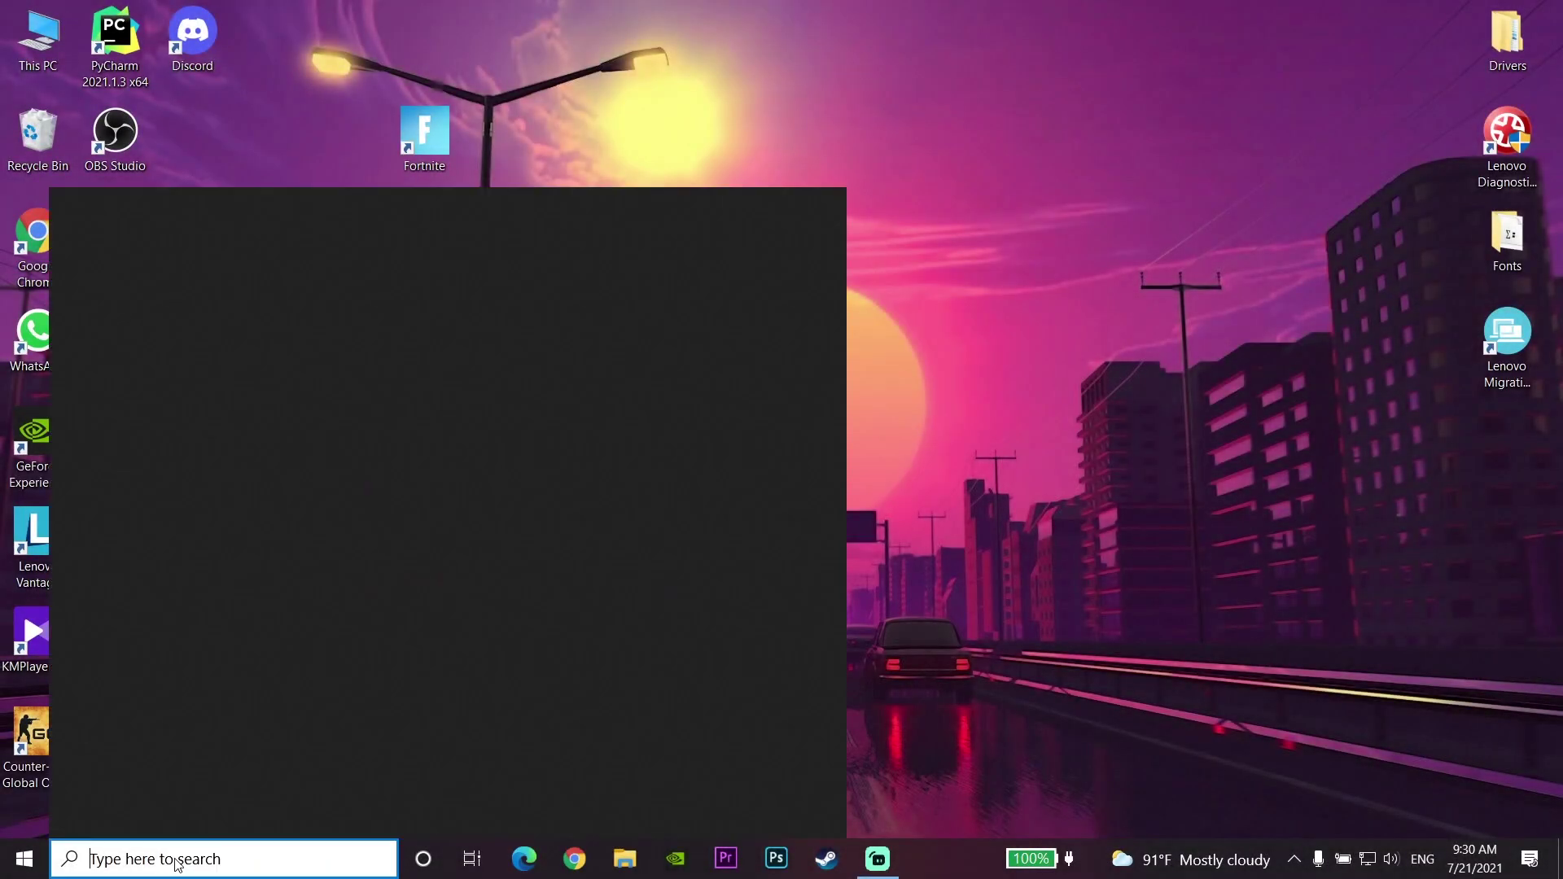
pyautogui.write('cm')
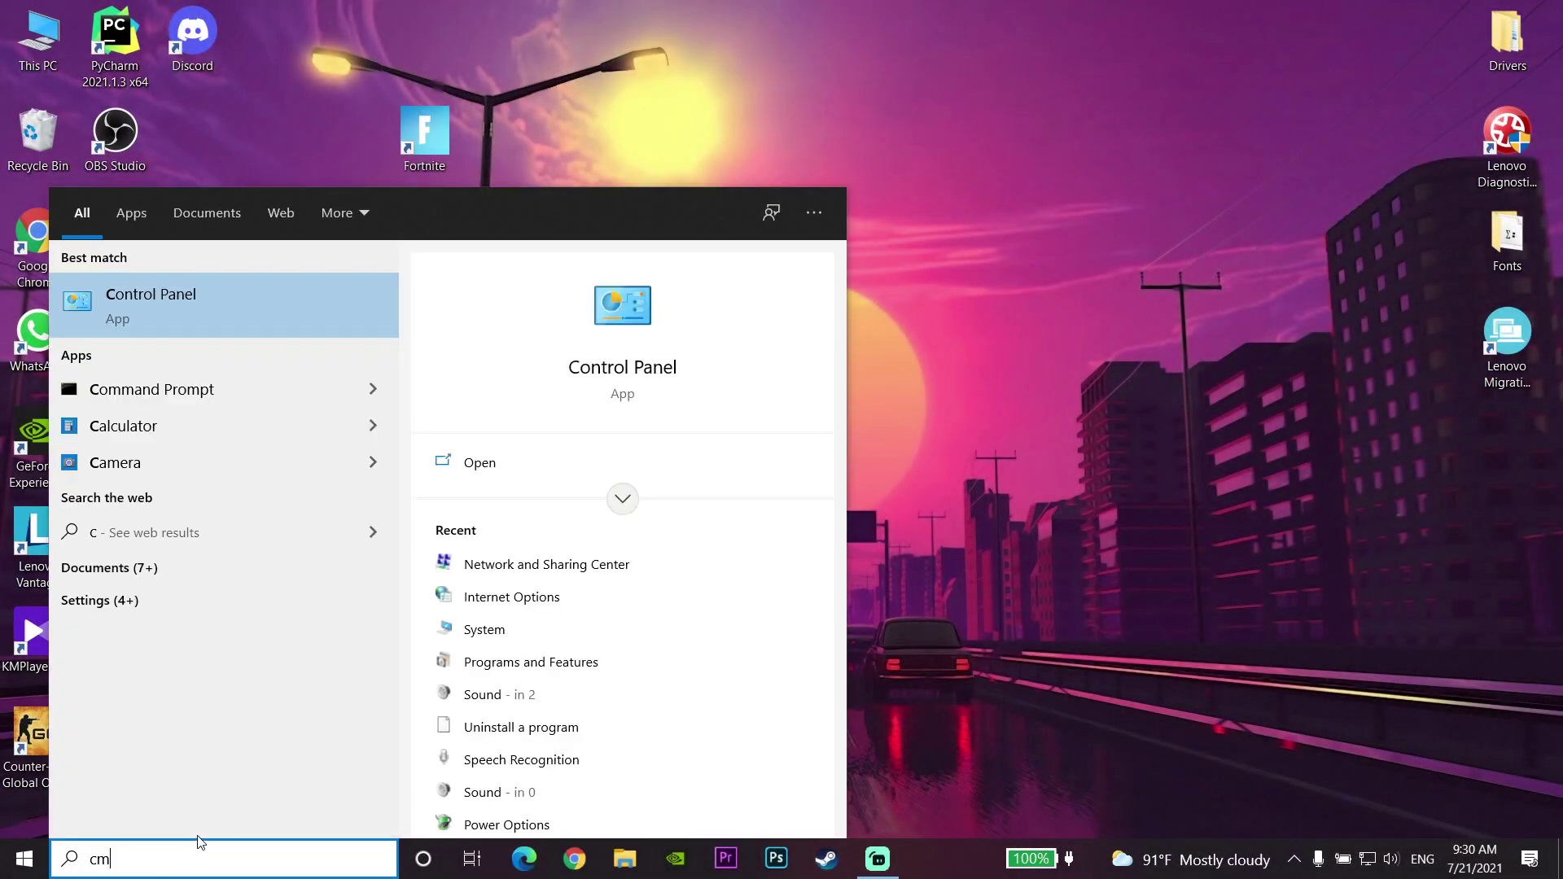
pyautogui.write('d')
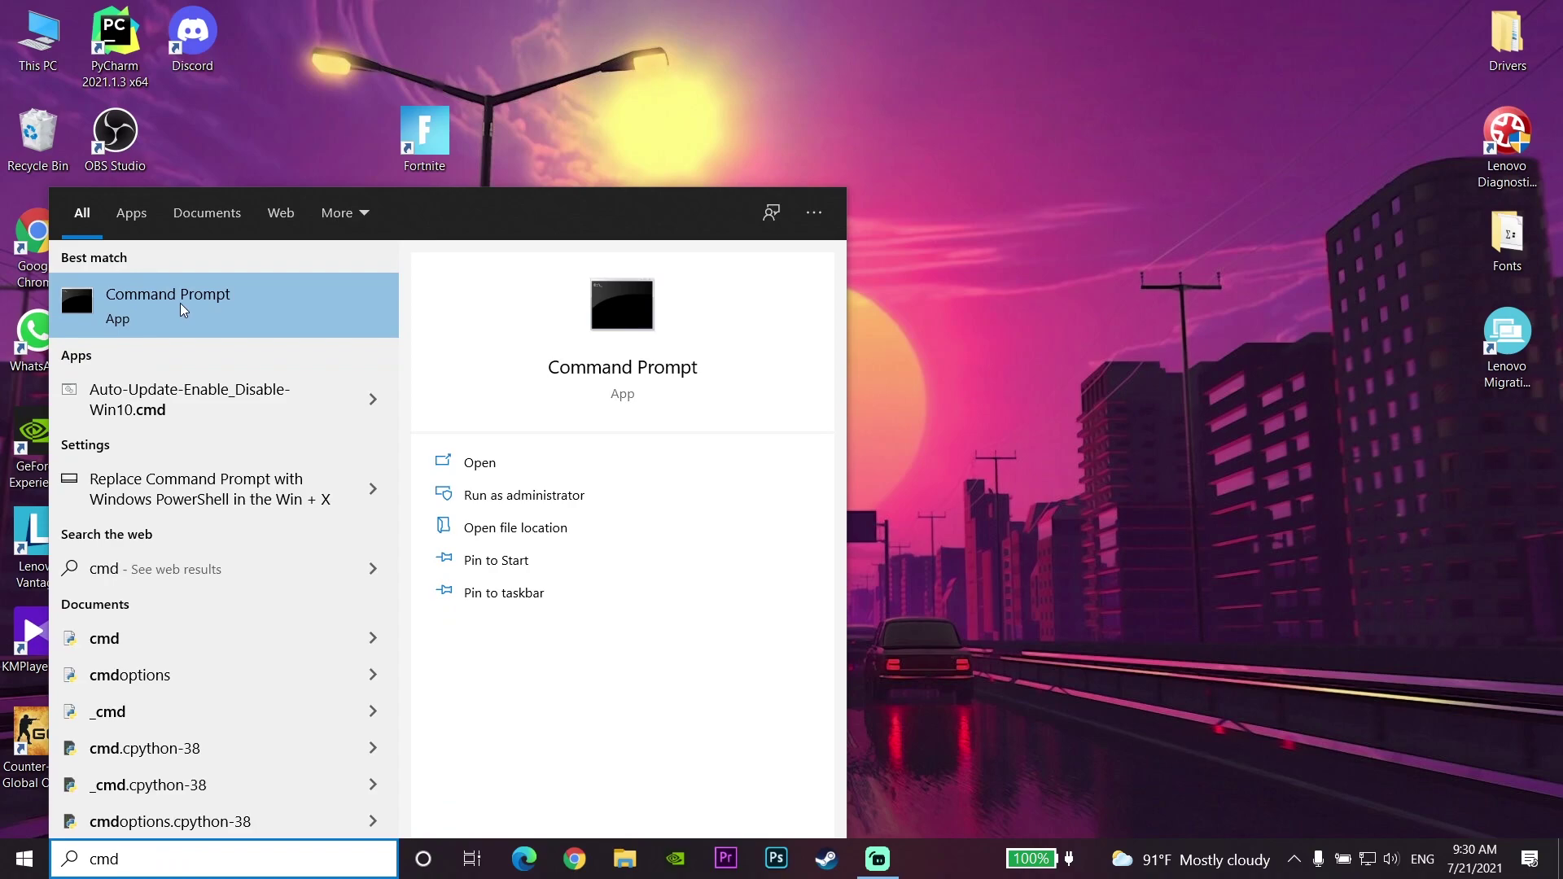
pyautogui.click(550, 498)
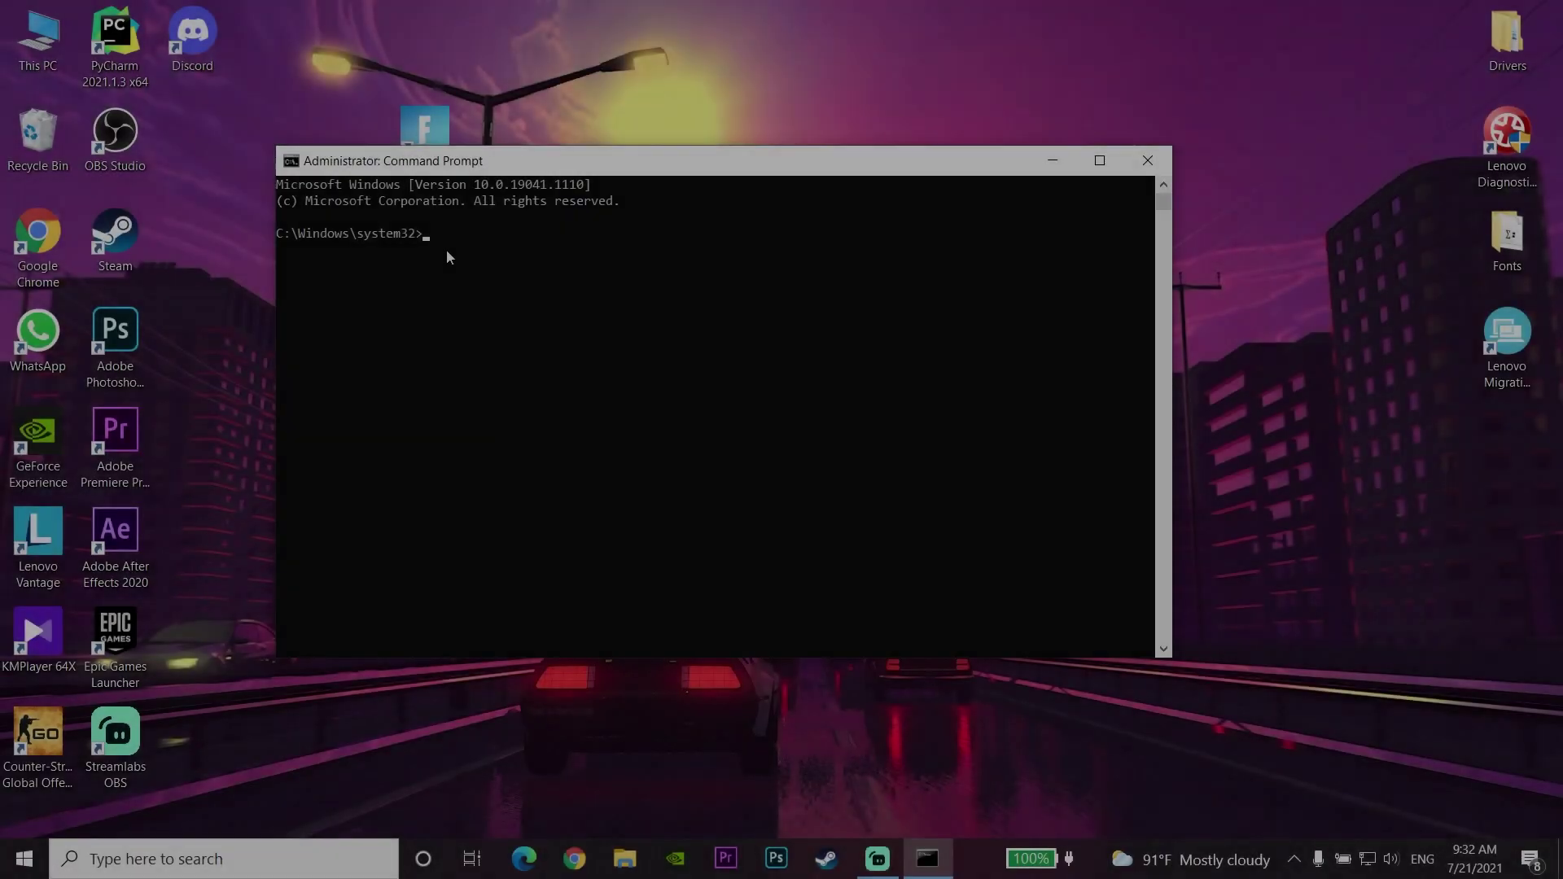
pyautogui.write('sfc /Scannow')
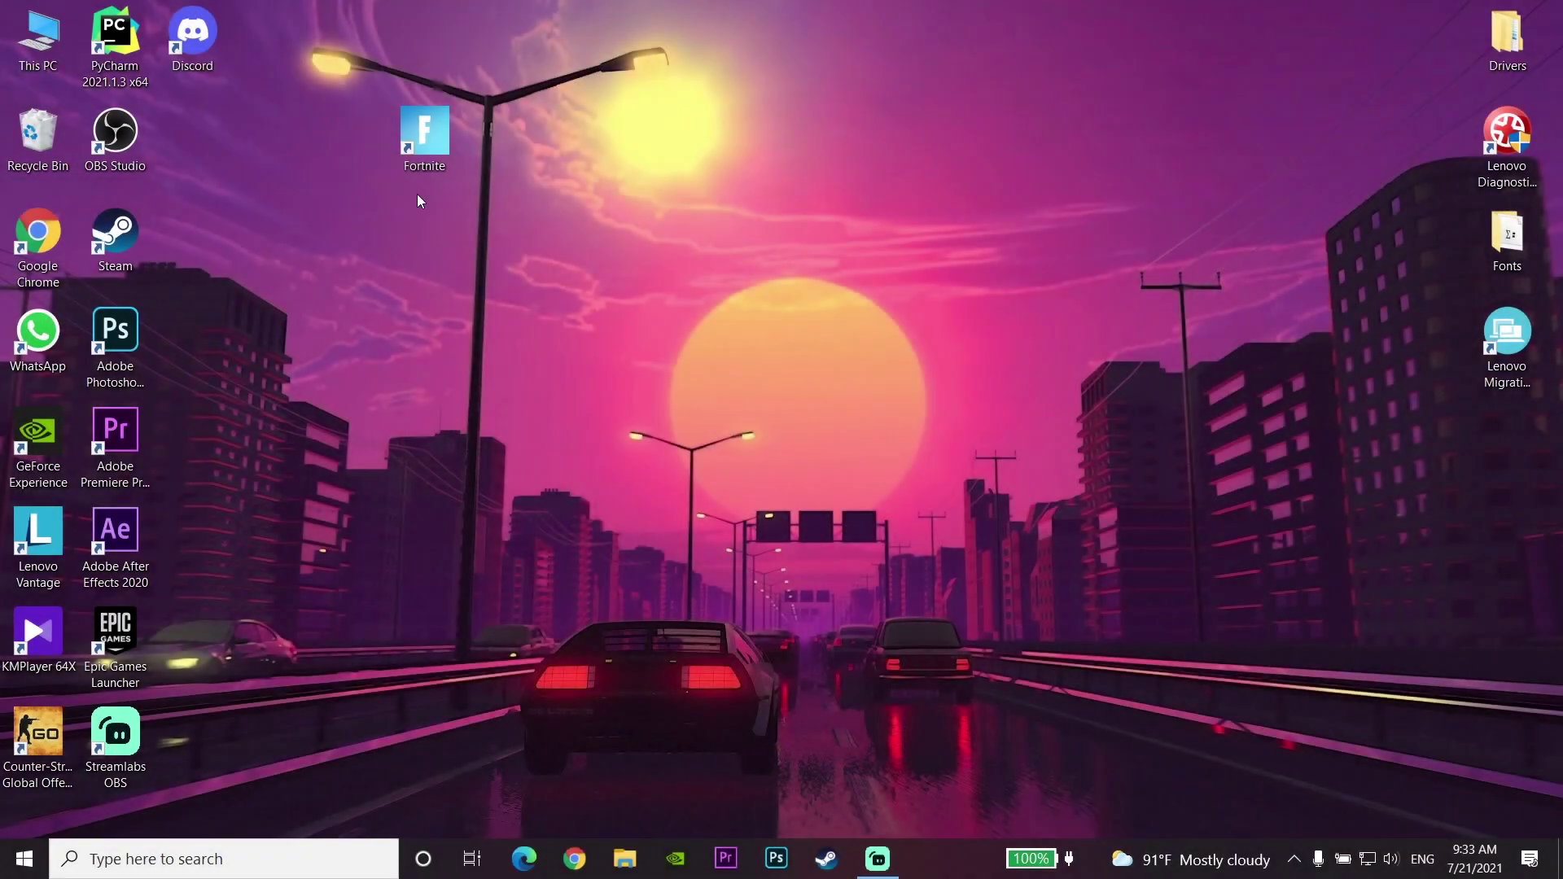
# Browse from This PC back to D:\Games\Epic Games\Fortnite\FortniteGame\Binaries\Win64
pyautogui.doubleClick(38, 37)
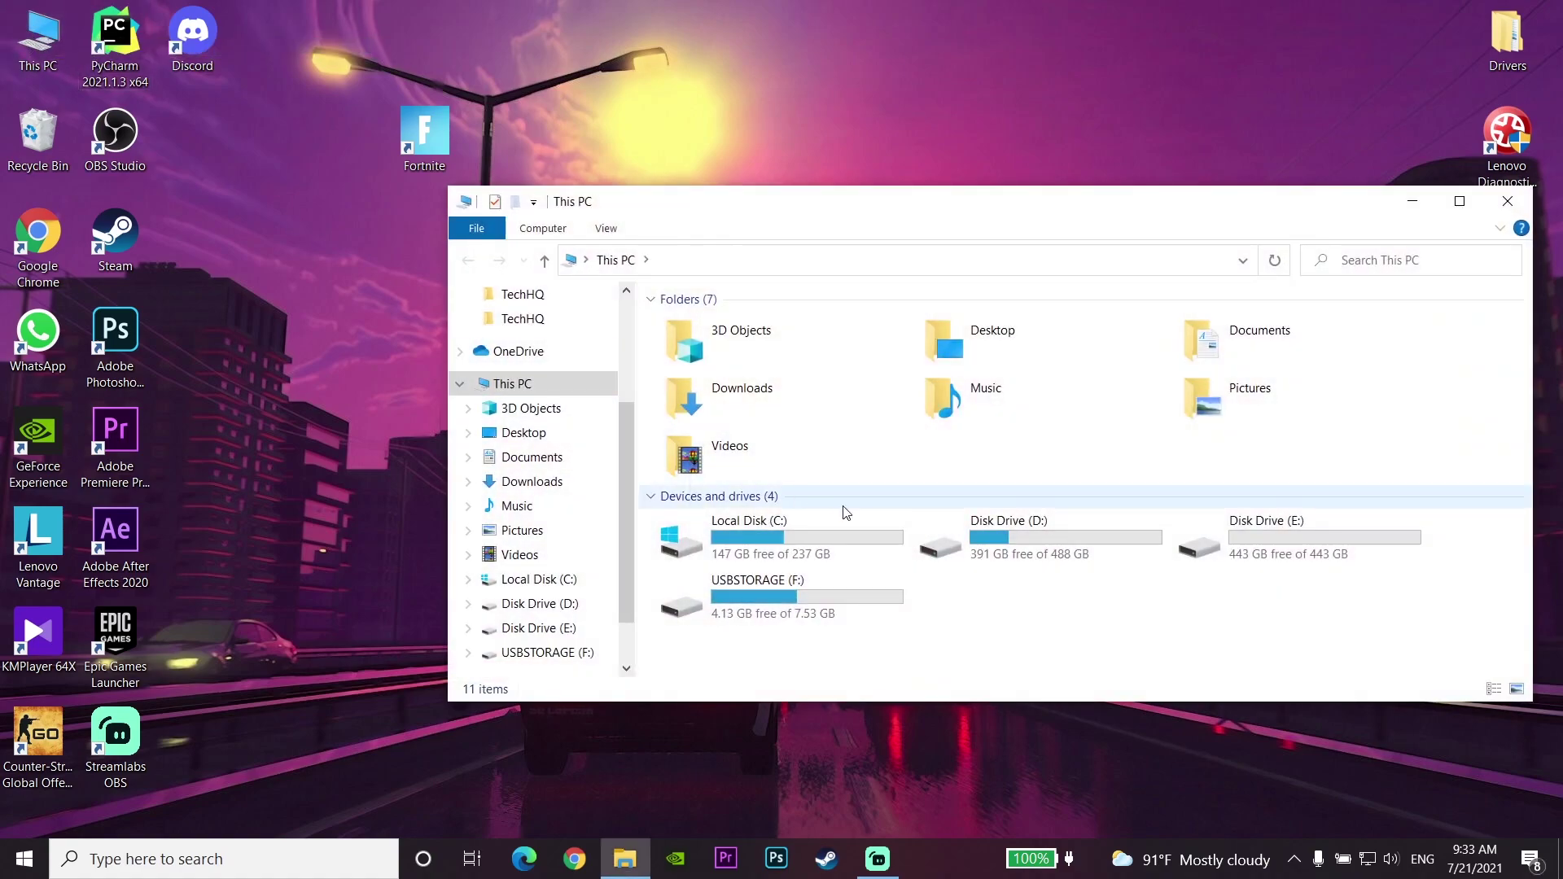
pyautogui.doubleClick(1028, 542)
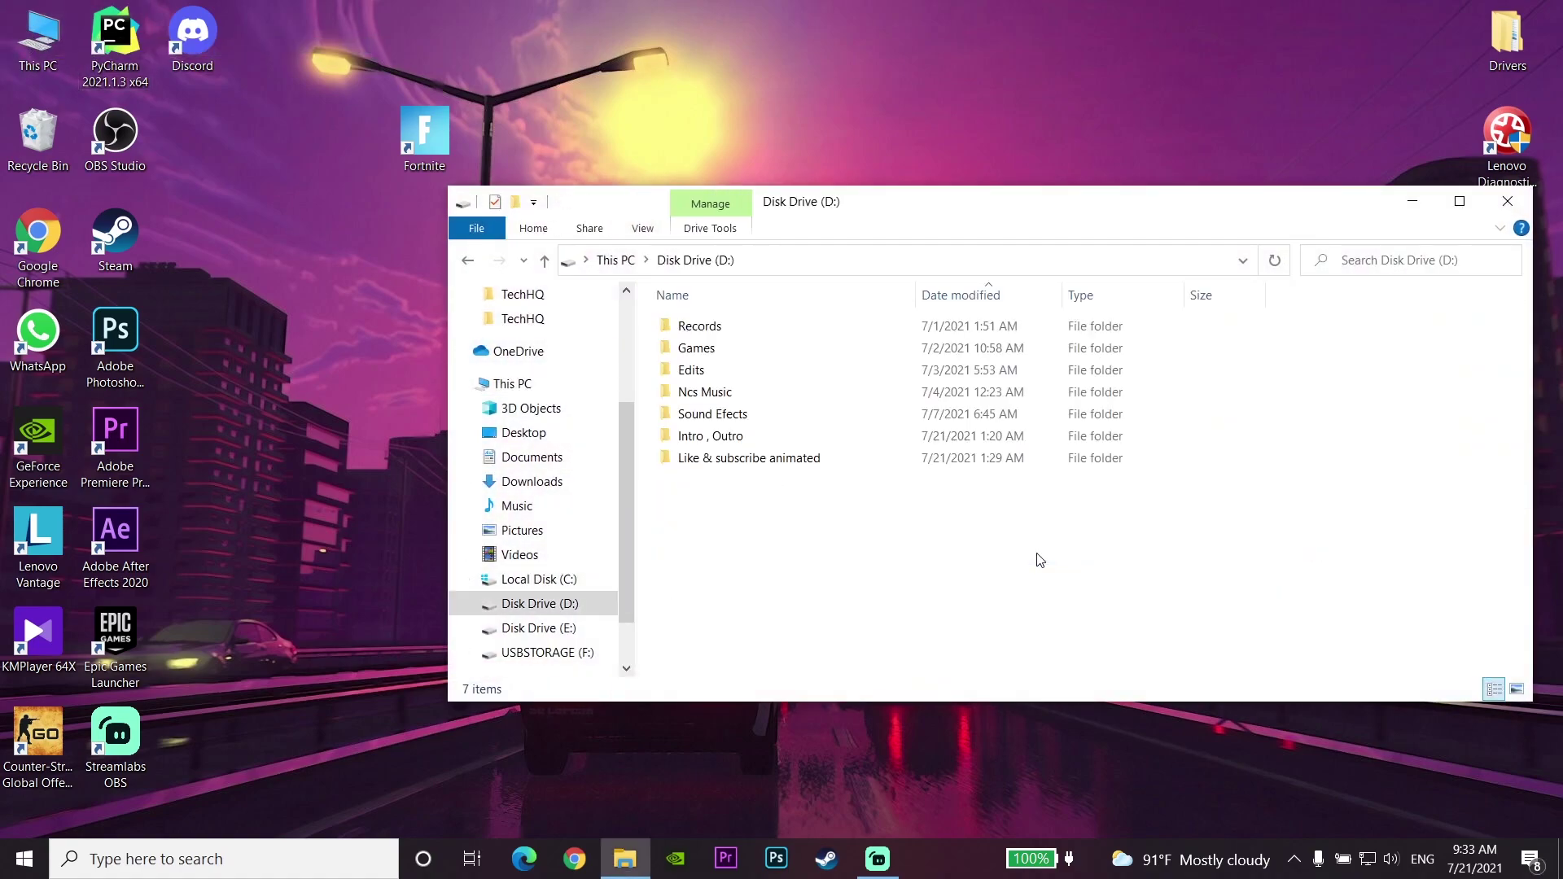
pyautogui.doubleClick(826, 347)
pyautogui.doubleClick(821, 350)
pyautogui.doubleClick(780, 350)
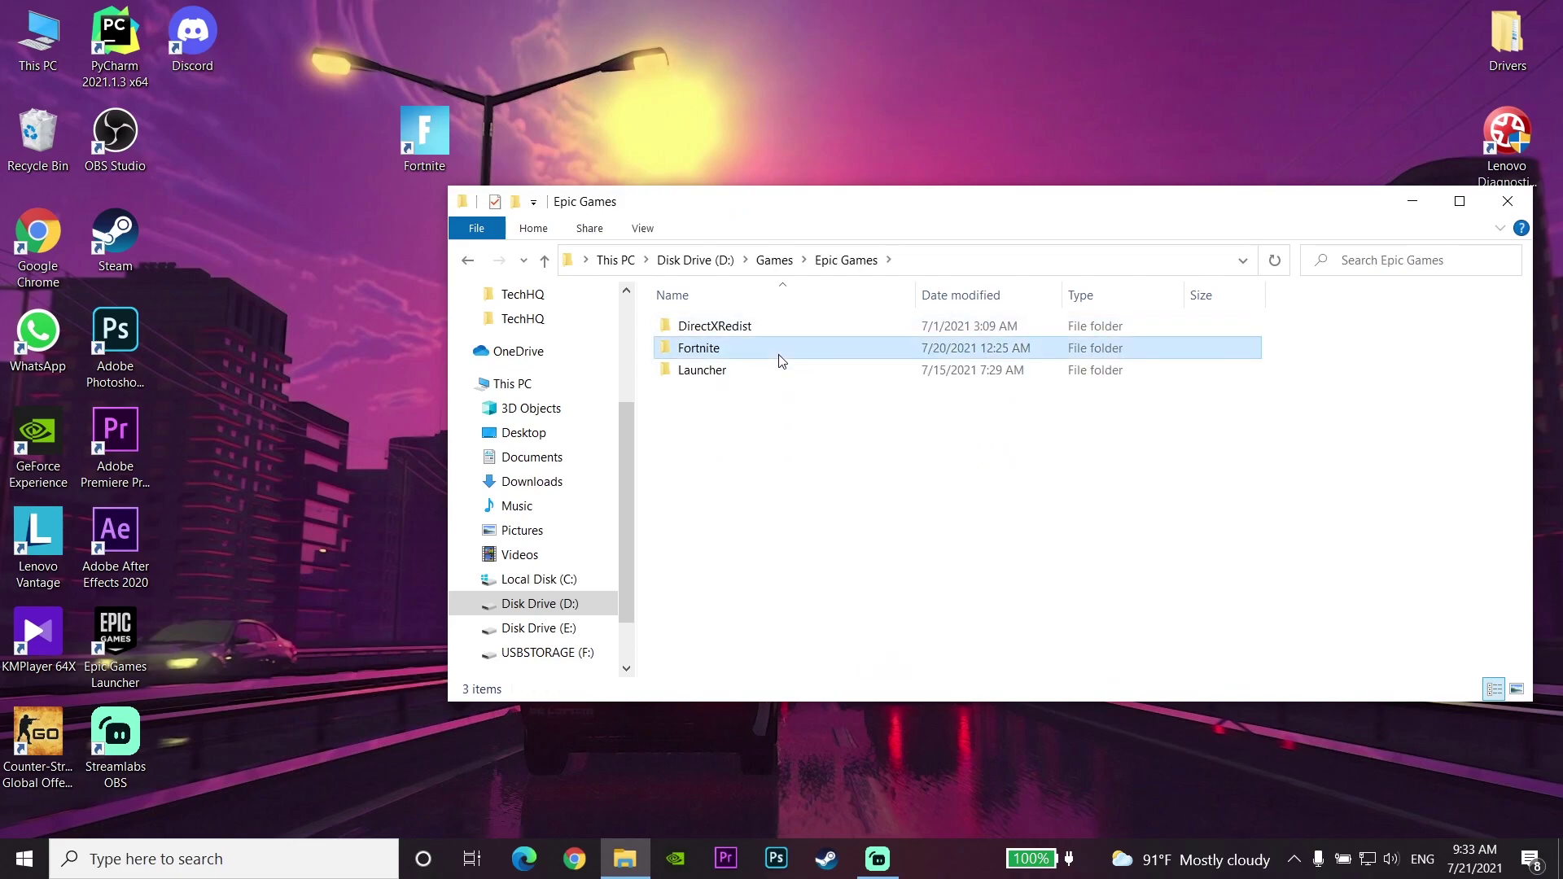
pyautogui.click(727, 374)
pyautogui.doubleClick(727, 375)
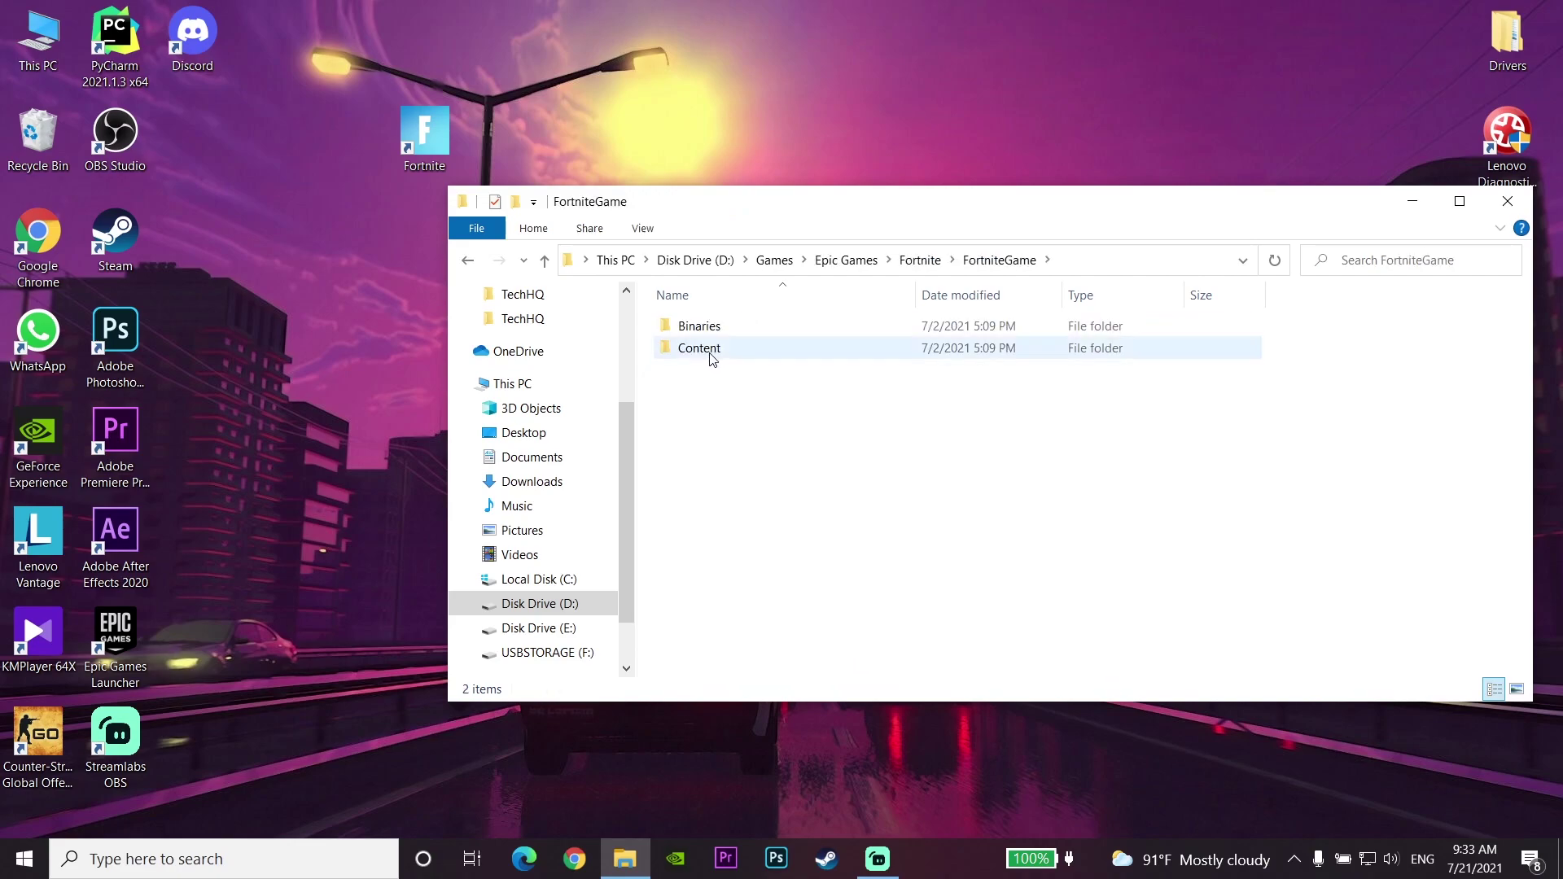
pyautogui.doubleClick(710, 329)
pyautogui.doubleClick(710, 349)
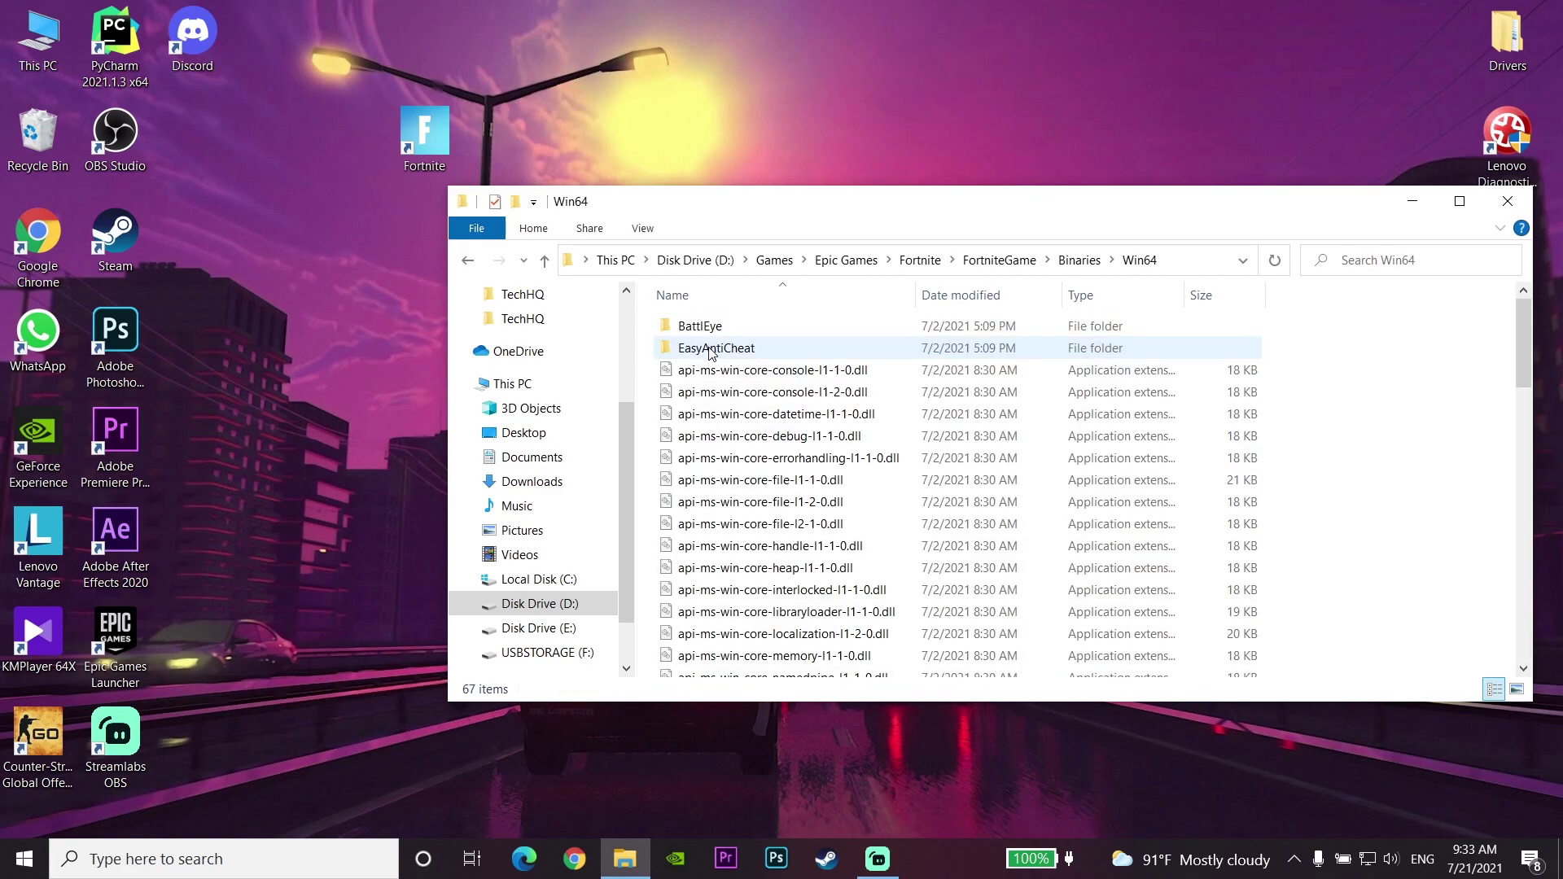
# Select the FortniteLauncher application and bring up its context menu
pyautogui.scroll(-15, 748, 506)
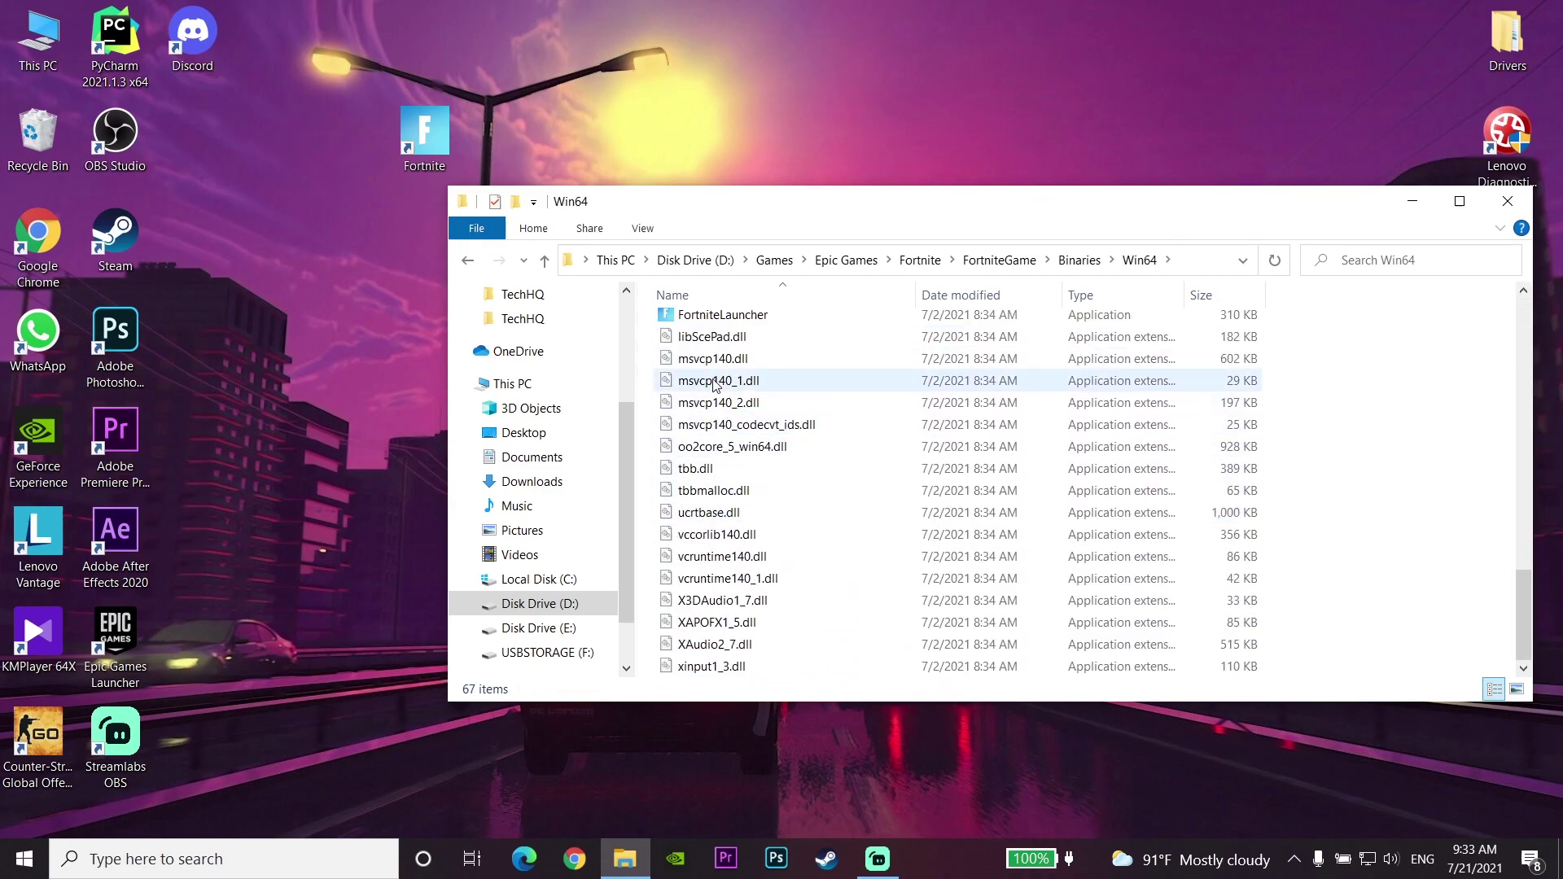
pyautogui.scroll(1, 737, 391)
pyautogui.click(735, 367)
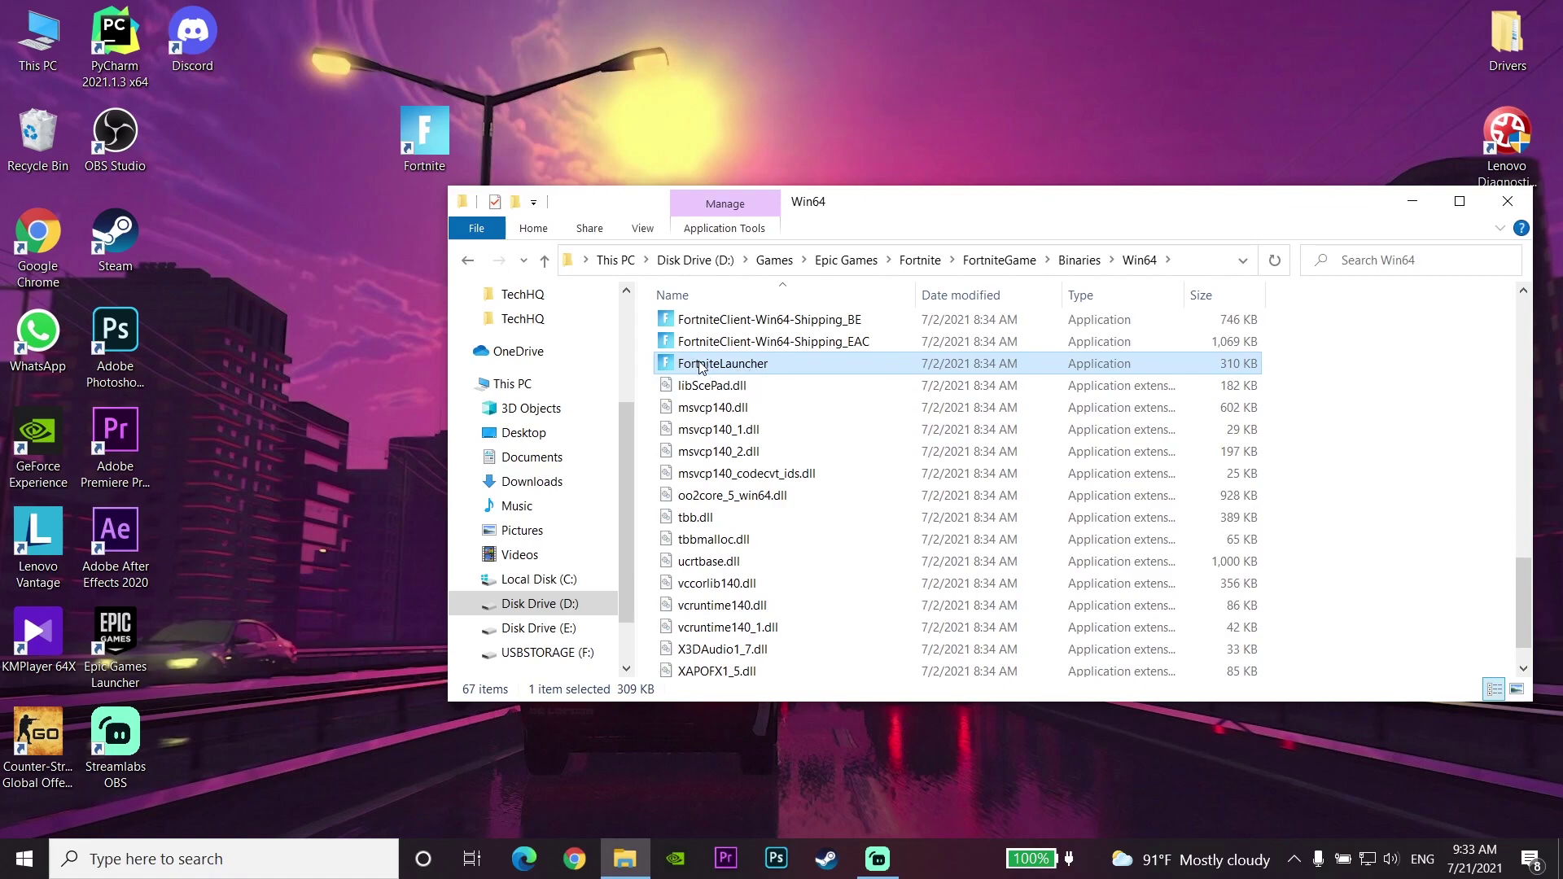
pyautogui.rightClick(718, 367)
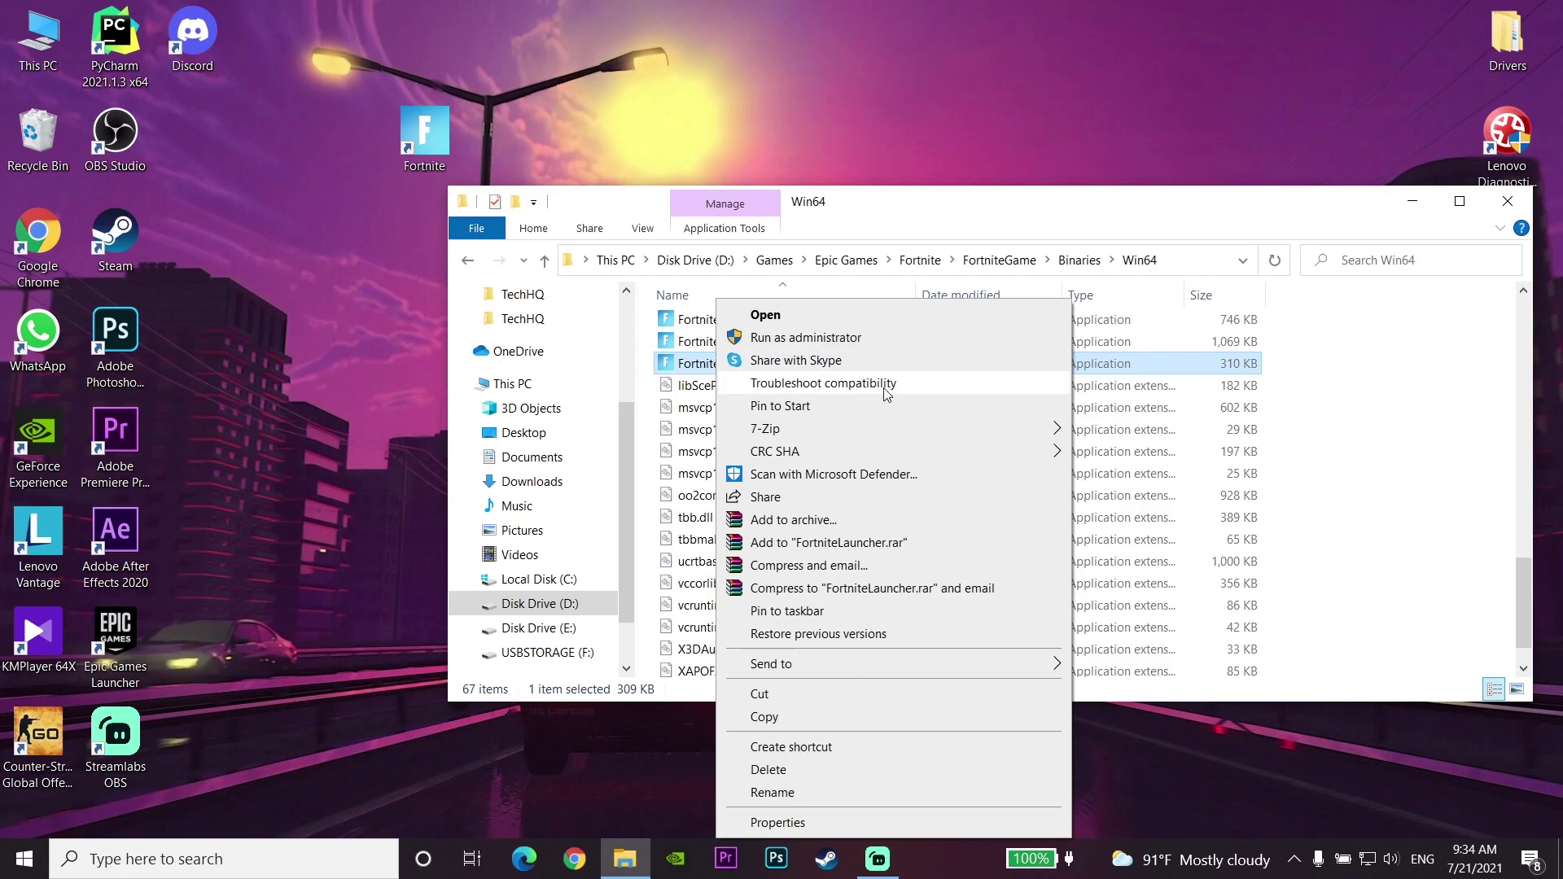
# Troubleshoot FortniteLauncher's compatibility and apply the recommended Windows 8 settings
pyautogui.click(827, 390)
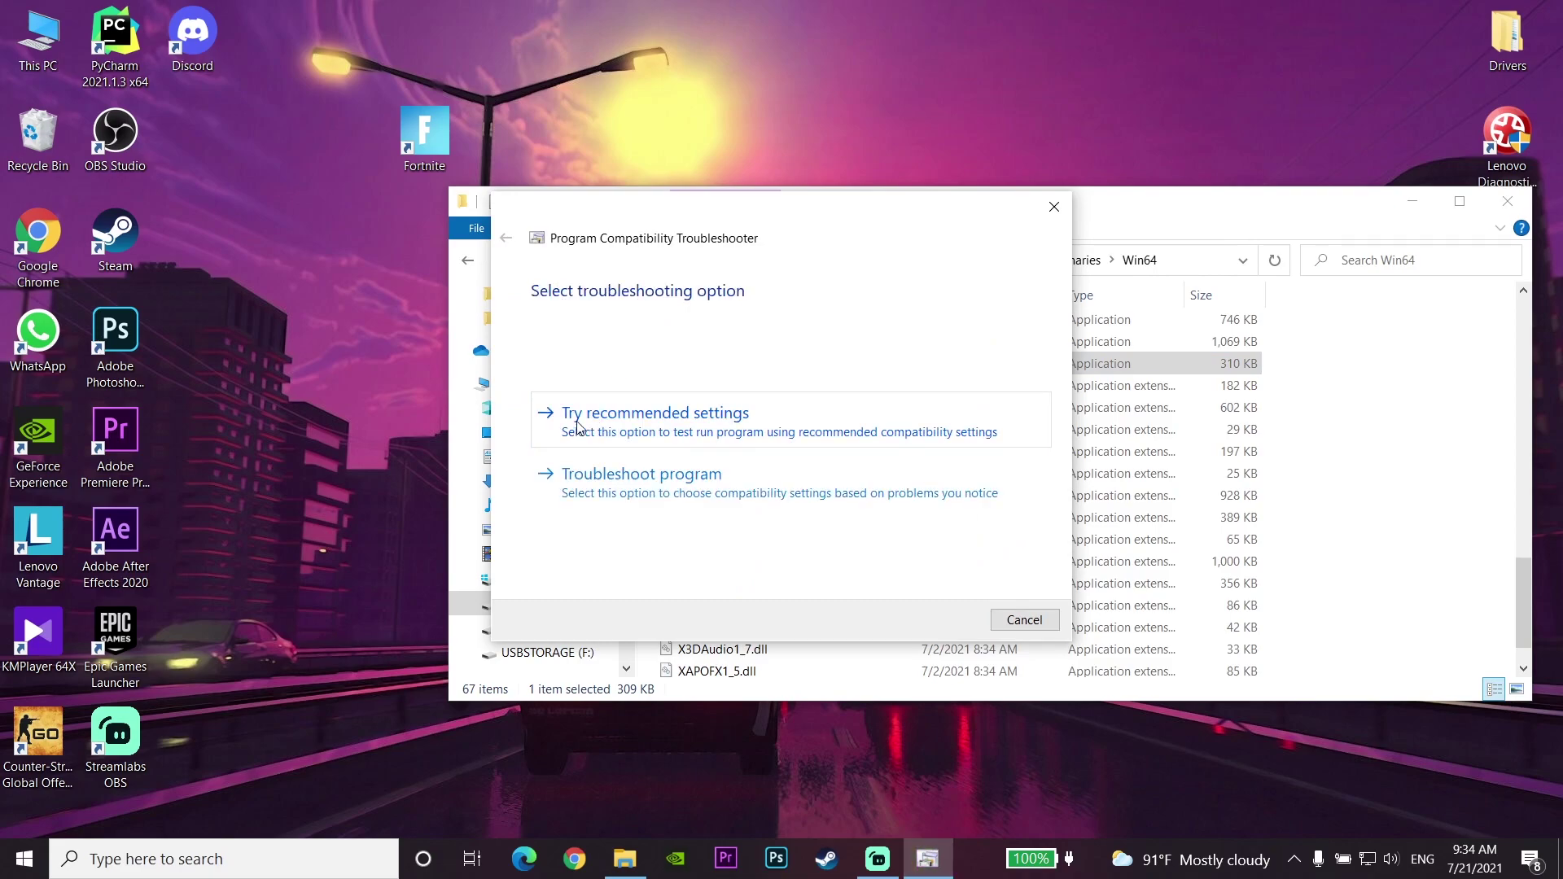
pyautogui.click(679, 417)
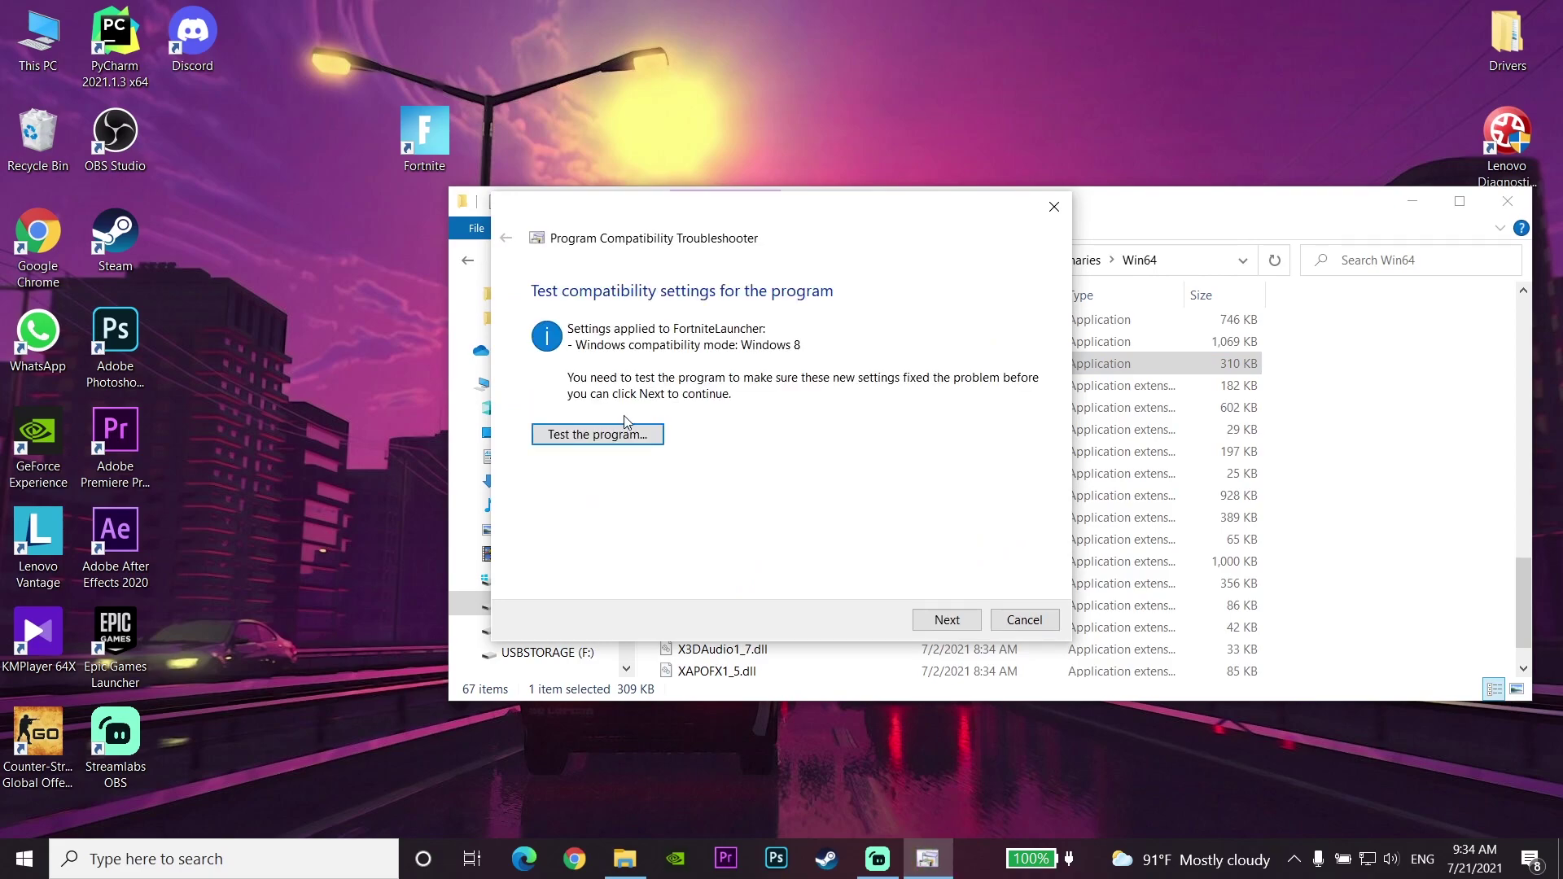